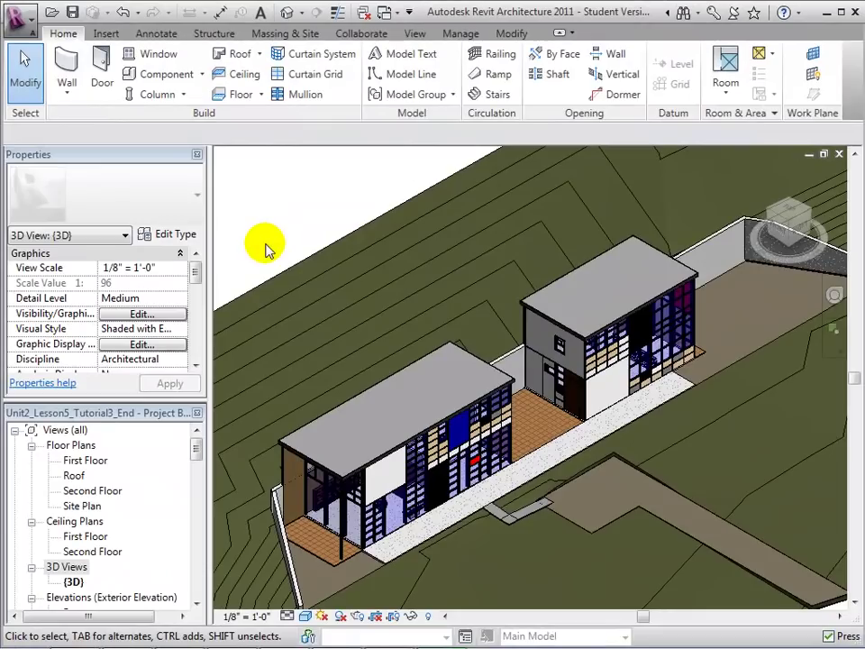
Step: Open the default {3D} view from the View tab's 3D View menu
left_click(286, 15)
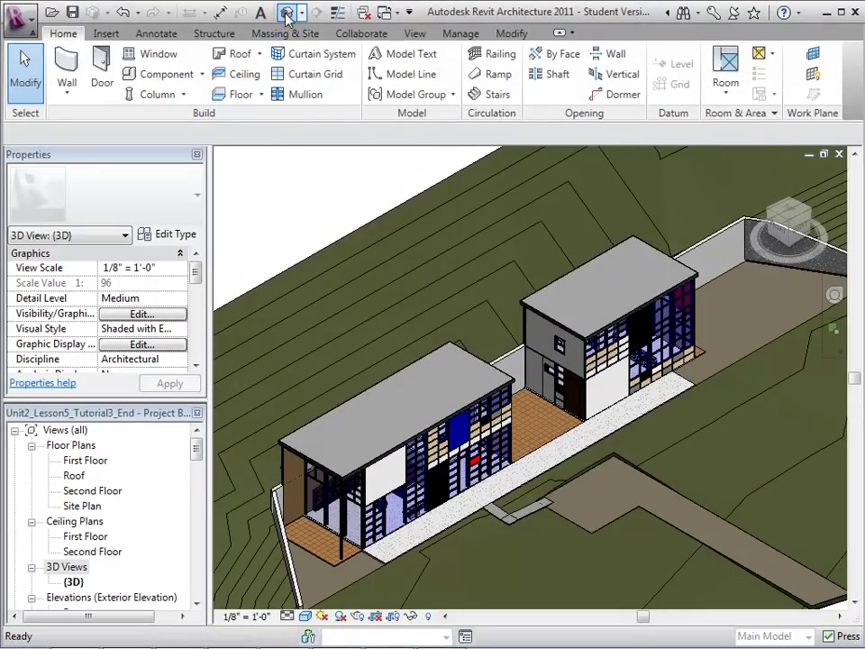
left_click(414, 34)
left_click(230, 96)
left_click(231, 123)
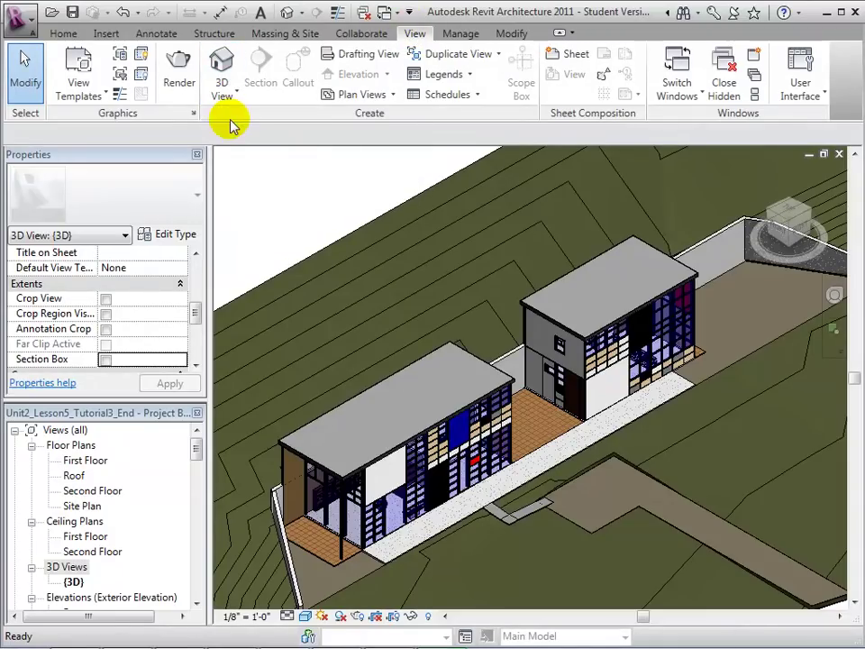
Step: Duplicate the {3D} view and rename the copy '3D Elevation'
left_click(79, 582)
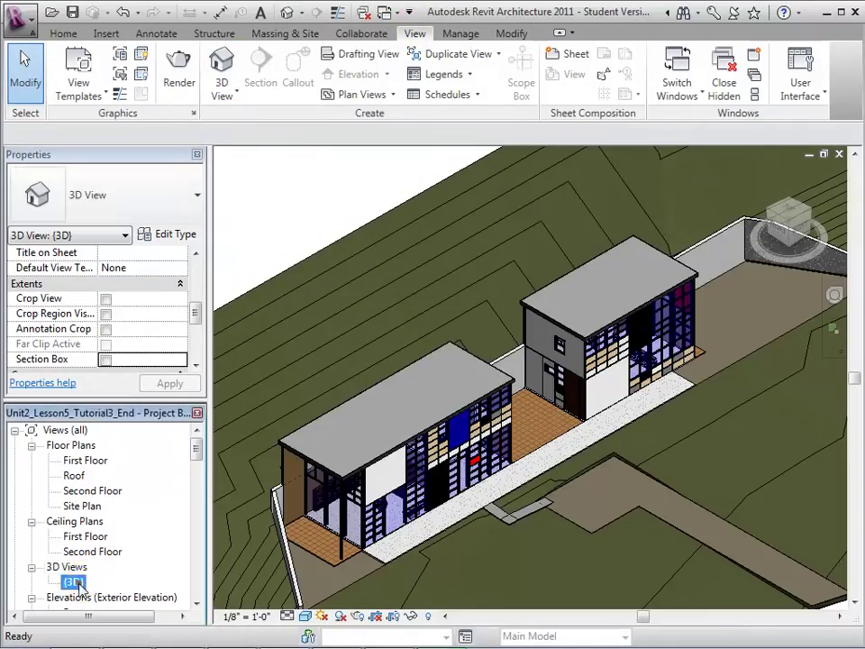
right_click(75, 584)
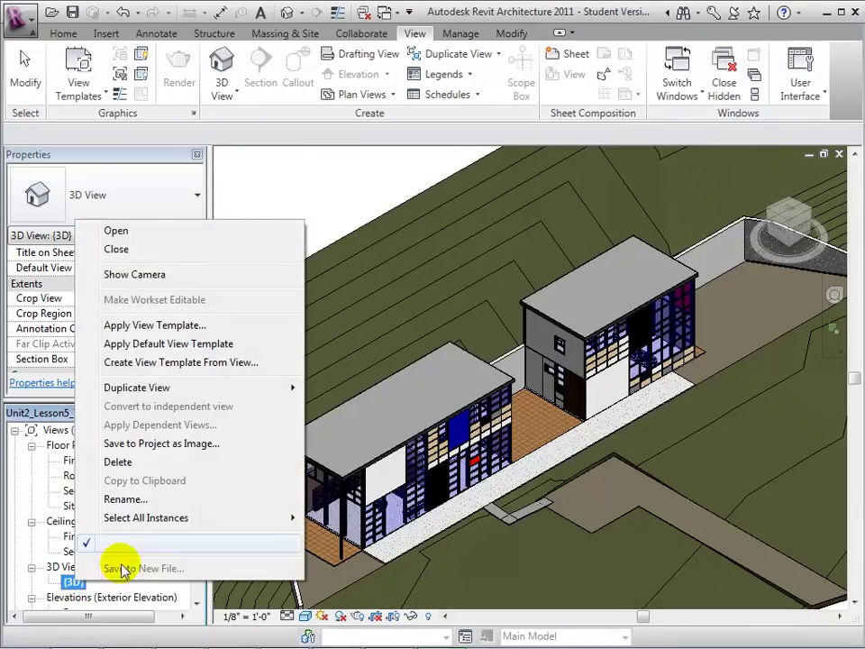
mouse_move(137, 387)
left_click(345, 389)
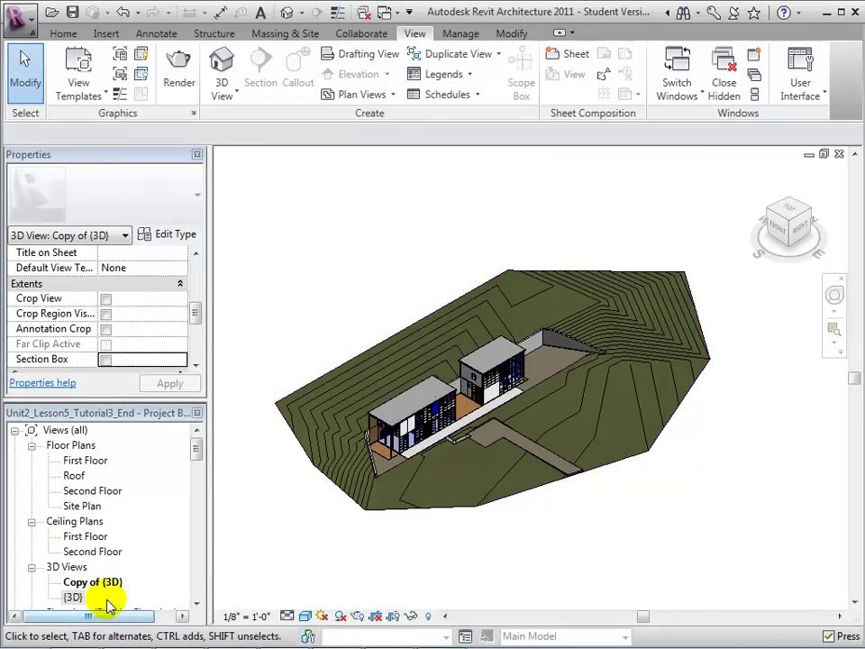
right_click(102, 584)
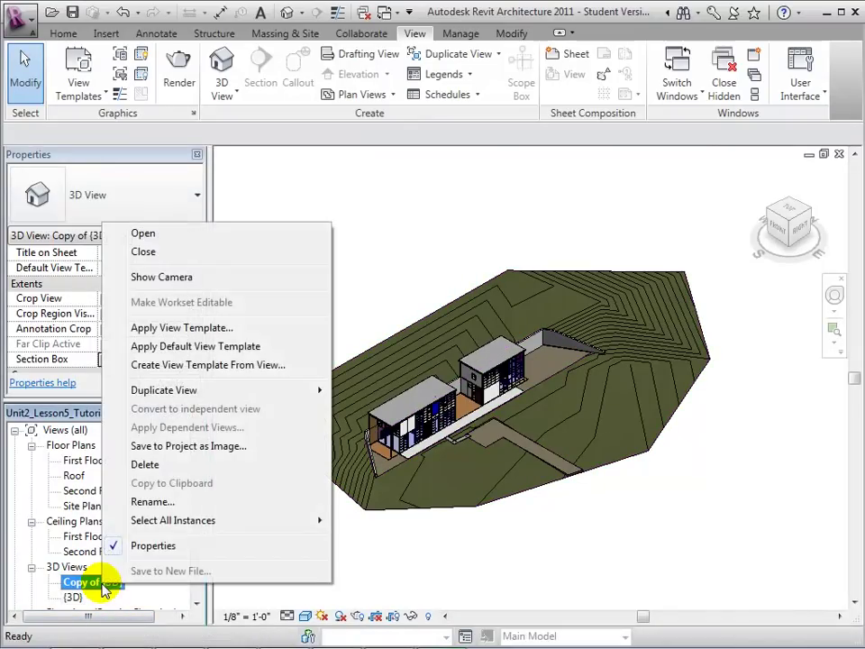
left_click(176, 507)
type("3D Elevation")
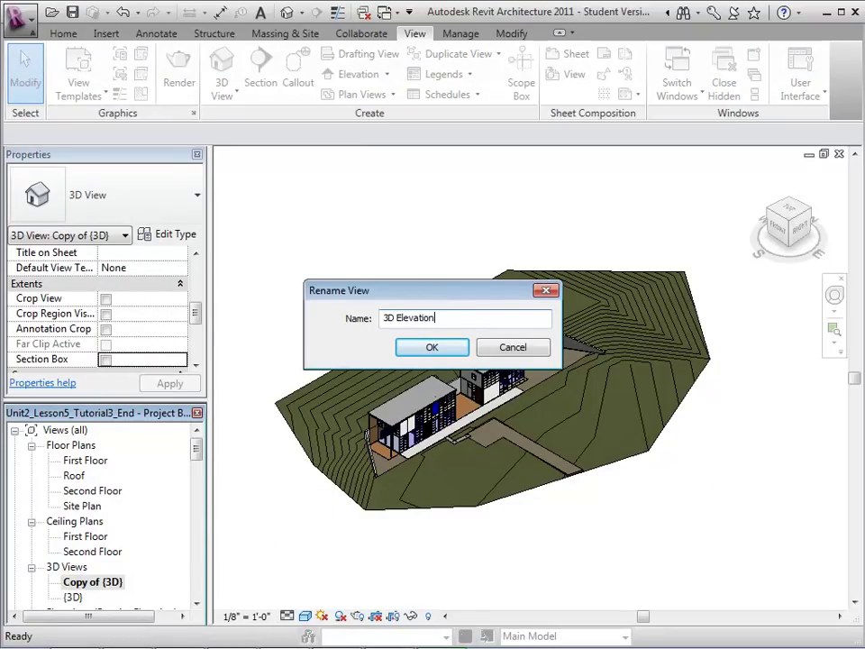
key("Return")
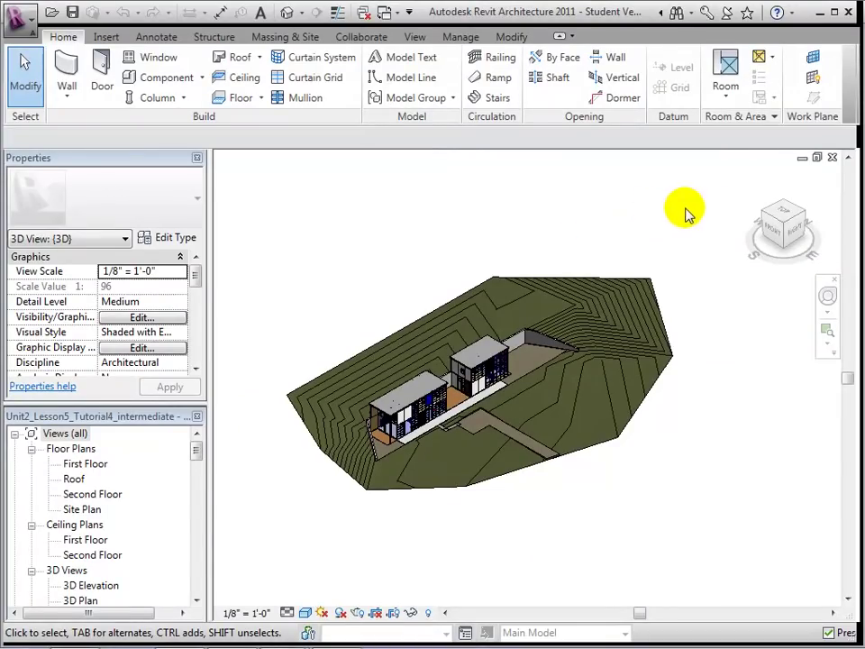
left_click_drag(764, 221, 792, 236)
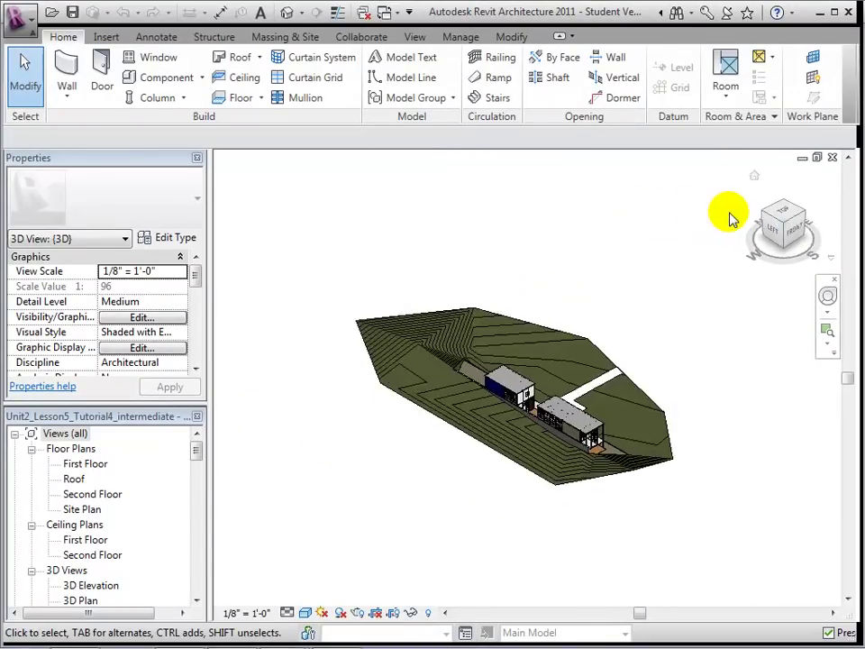
left_click(793, 234)
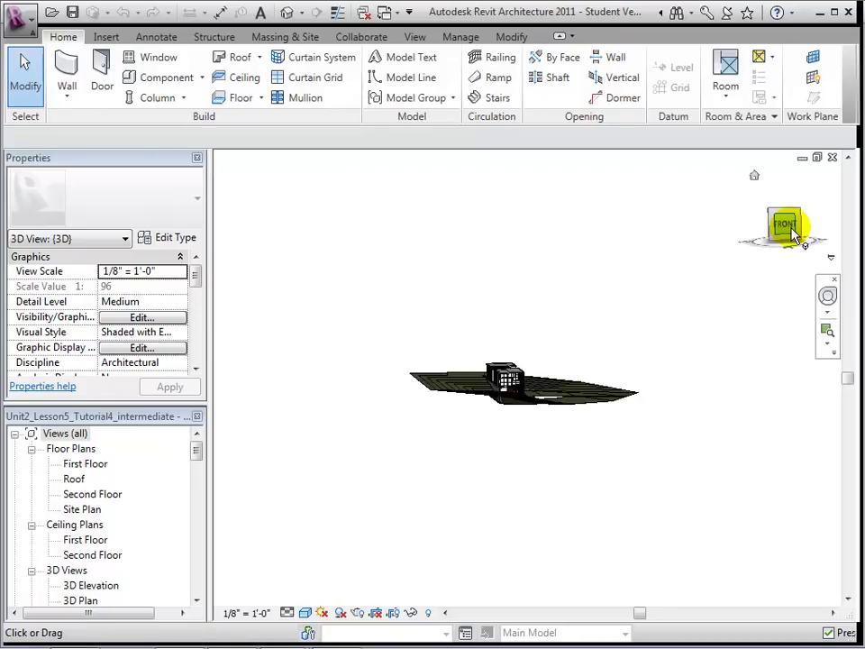
left_click(796, 210)
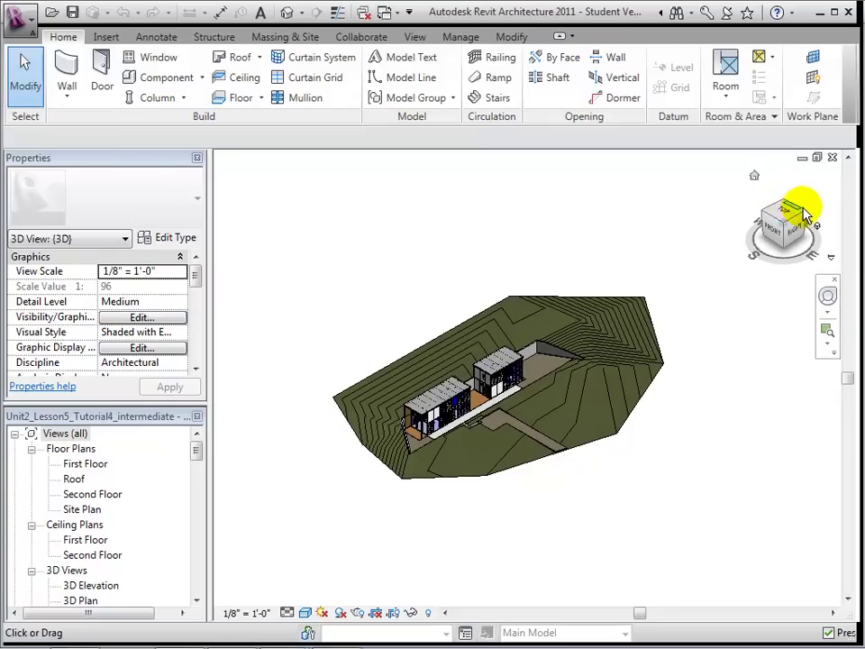
left_click_drag(805, 219, 752, 197)
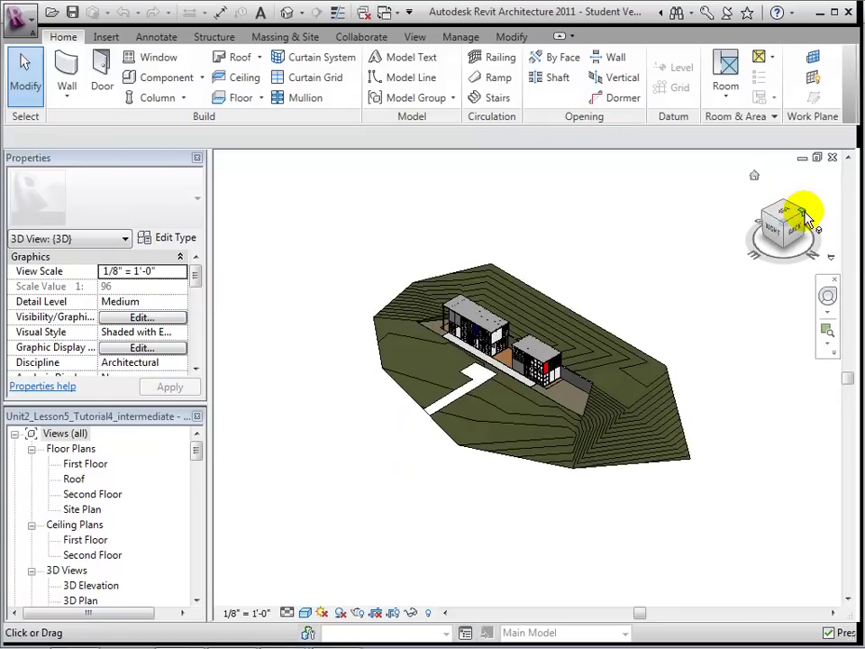
left_click(754, 175)
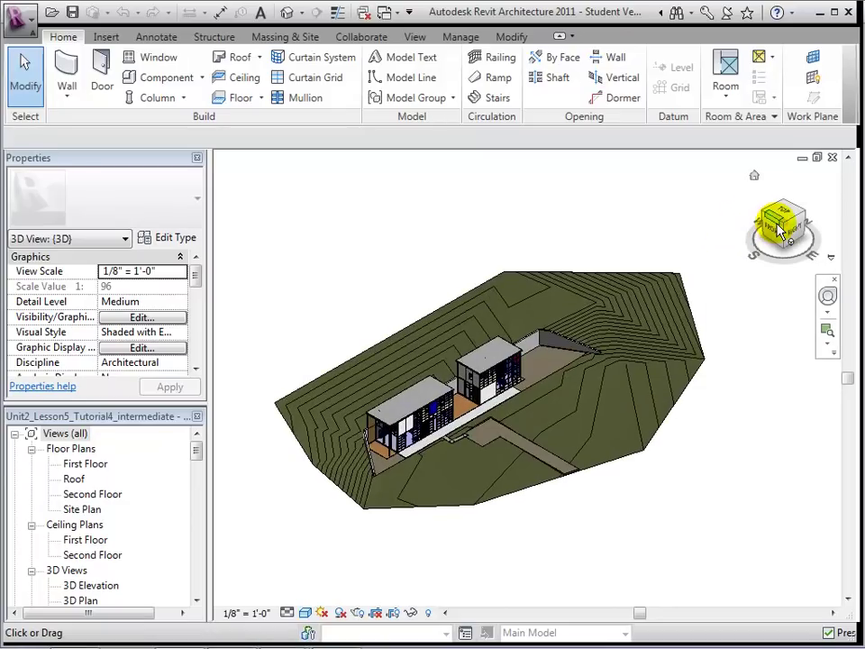
mouse_move(777, 225)
left_mouse_down()
mouse_move(766, 170)
mouse_move(782, 255)
left_mouse_up()
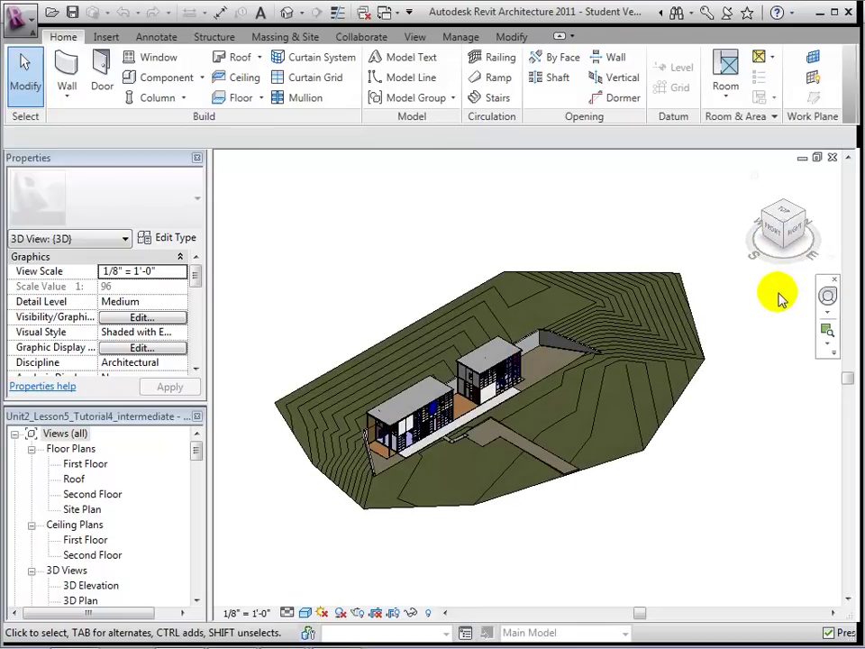
left_click(827, 300)
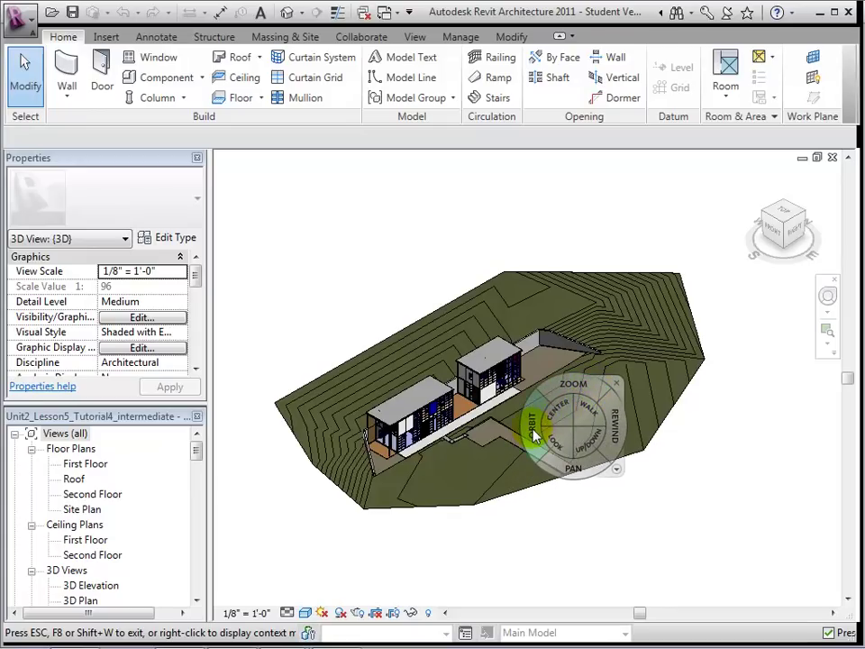
mouse_move(534, 436)
left_mouse_down()
mouse_move(493, 354)
mouse_move(552, 360)
mouse_move(585, 387)
mouse_move(593, 410)
mouse_move(539, 431)
left_mouse_up()
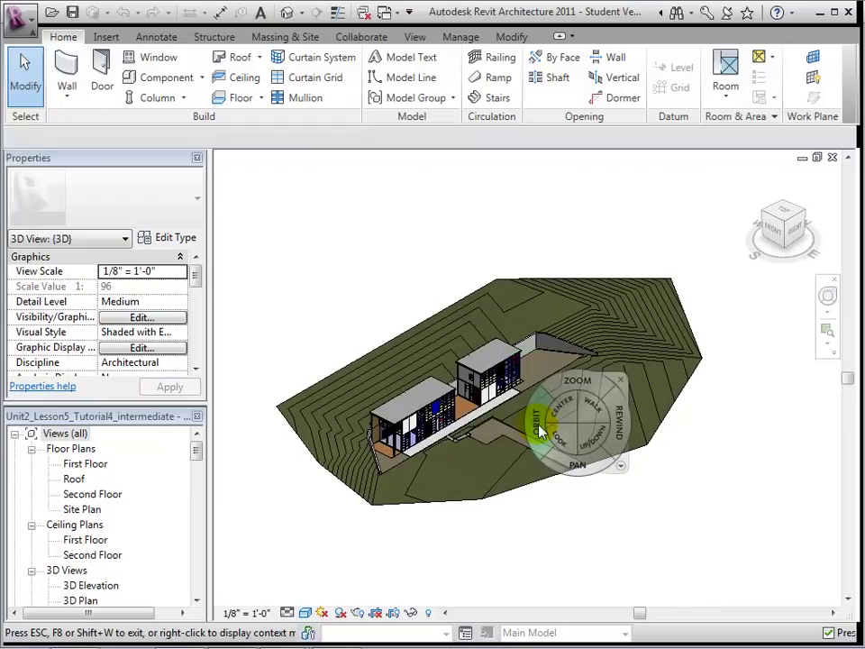
key("Escape")
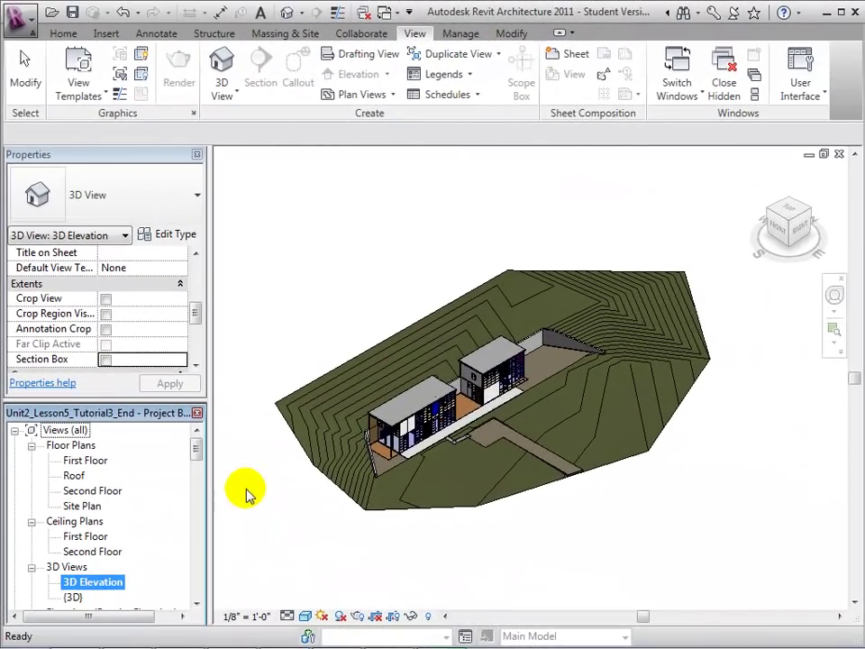
Step: Select the section box surrounding the site in the 3D Elevation view
mouse_move(195, 315)
left_mouse_down()
mouse_move(199, 299)
mouse_move(196, 329)
left_mouse_up()
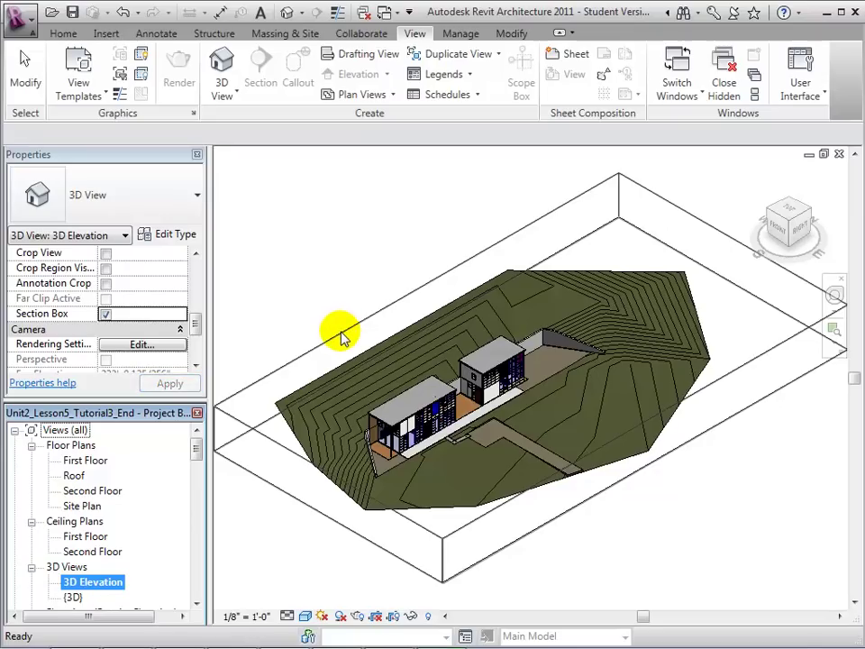
left_click(340, 332)
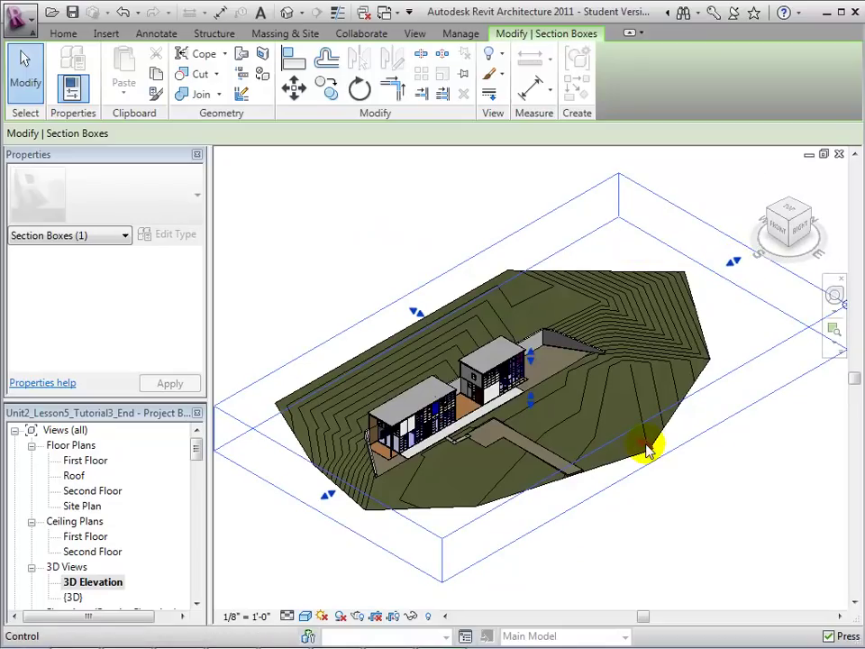
Step: From the top view, pull the section box's lower edge up to the buildings
left_click(790, 213)
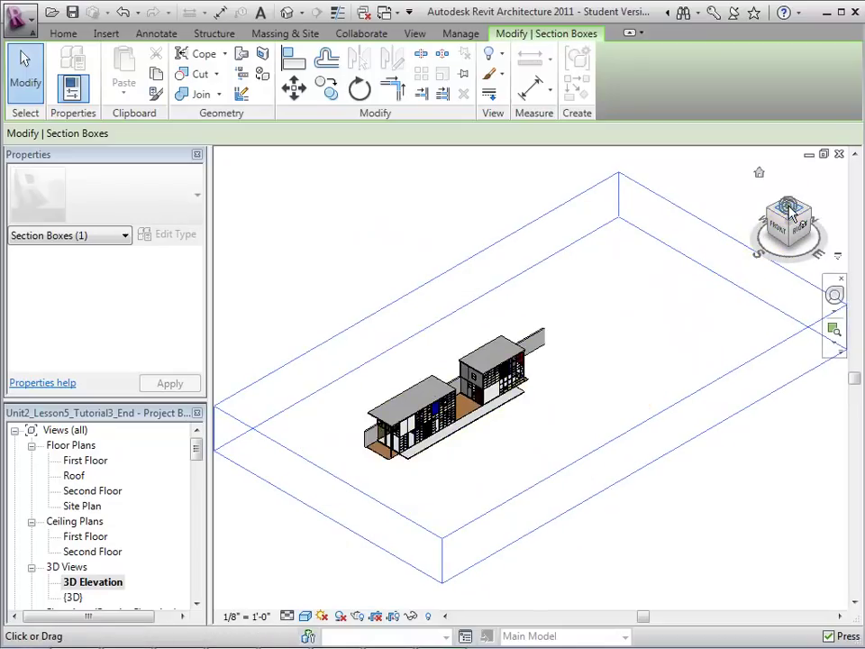
scroll(537, 315, "up", 2)
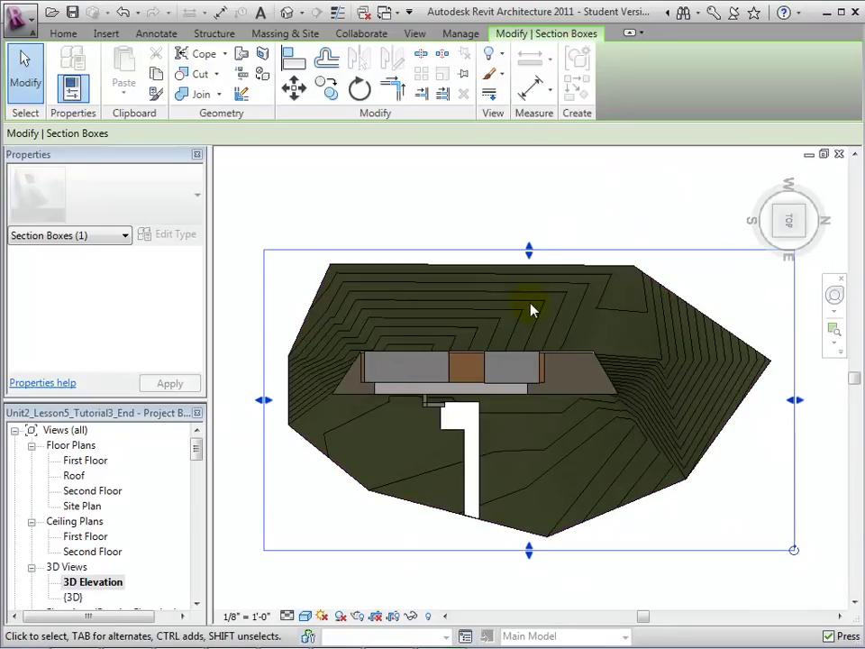
mouse_move(528, 248)
left_mouse_down()
mouse_move(528, 225)
mouse_move(529, 360)
left_mouse_up()
middle_click_drag(527, 343, 542, 162)
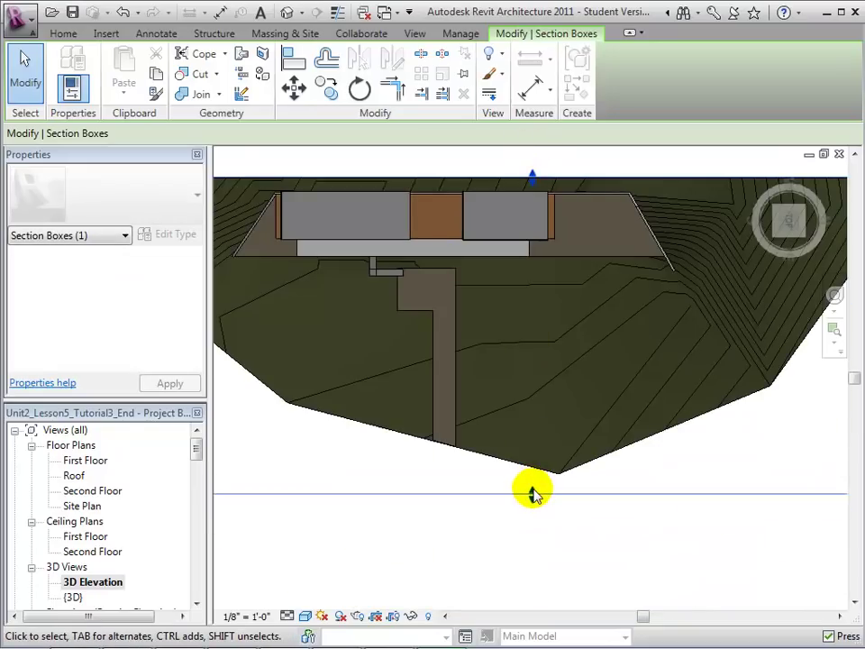
left_click_drag(531, 493, 535, 239)
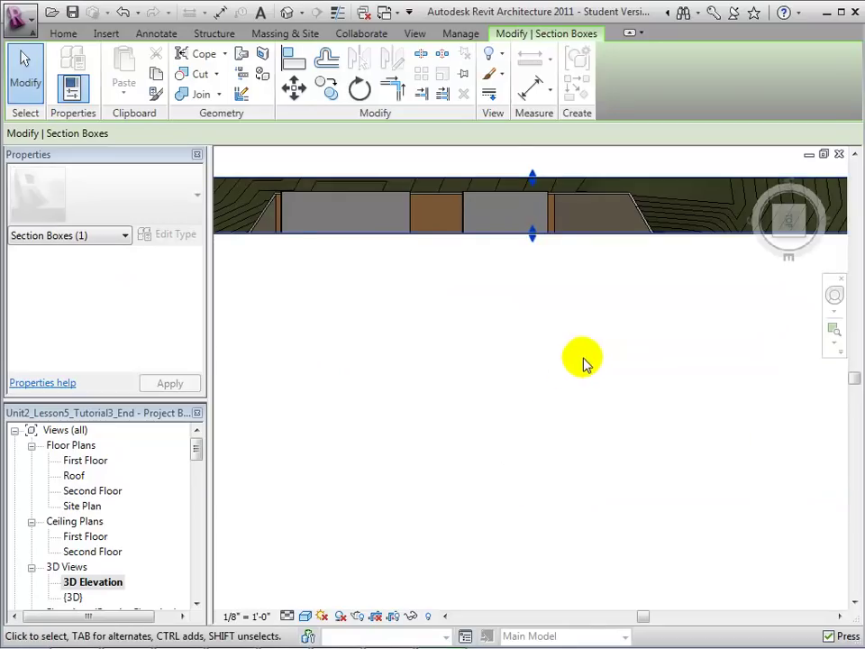
Step: Trim the section box's sides inward to a narrow strip, then deselect it
middle_click_drag(622, 377, 445, 429)
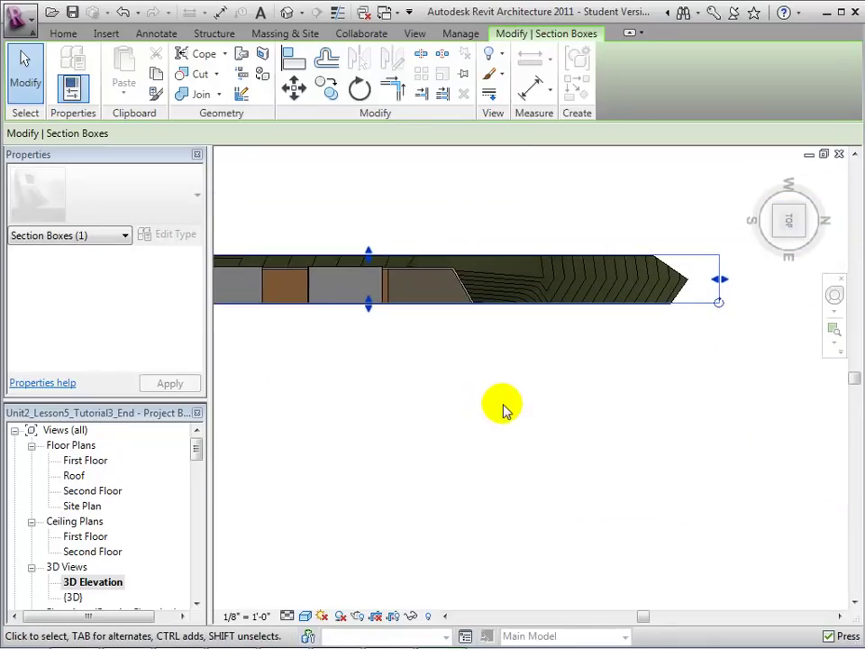
left_click_drag(718, 282, 714, 278)
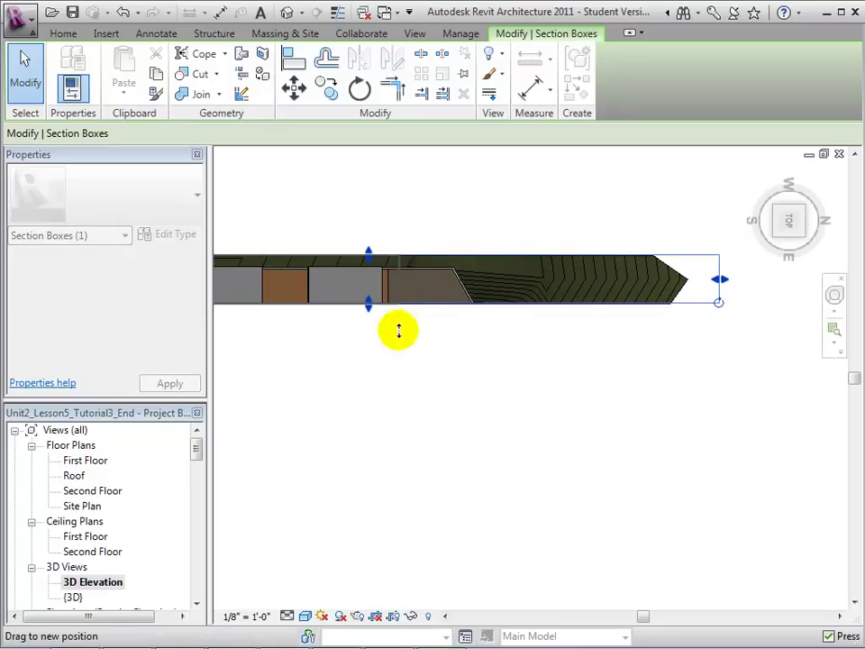
middle_click_drag(398, 332, 661, 442)
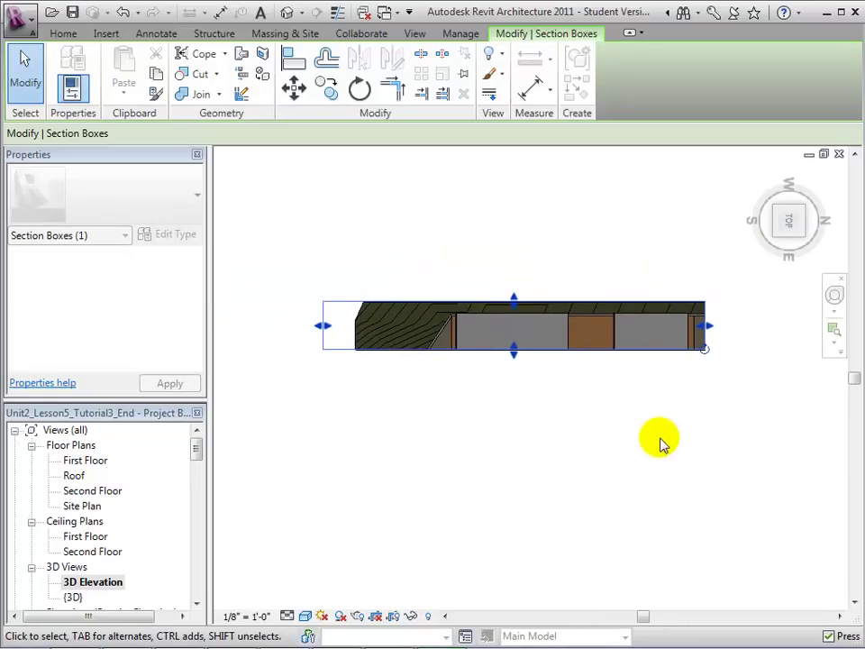
scroll(660, 441, "up", 1)
left_click_drag(276, 309, 274, 309)
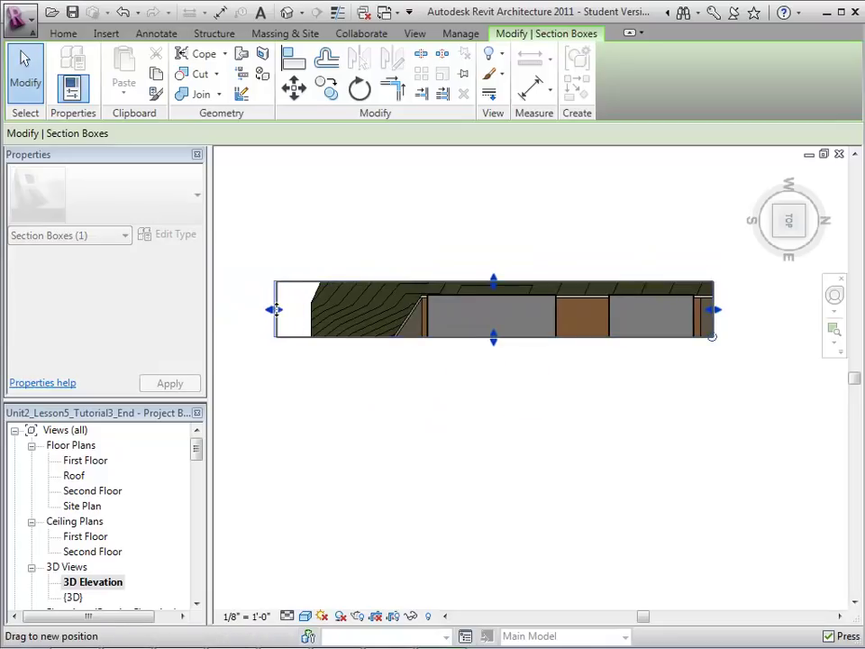
left_click_drag(420, 333, 420, 334)
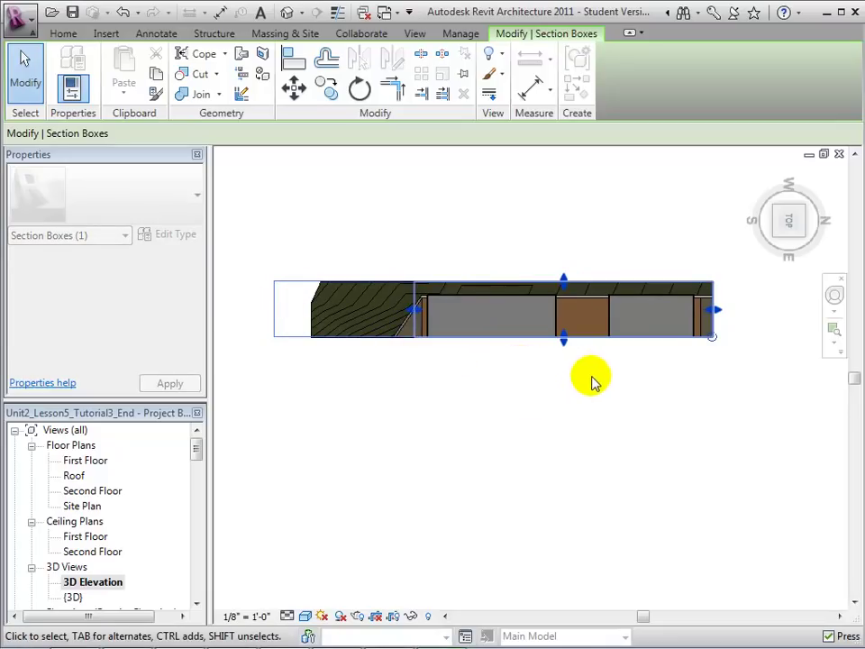
left_click(592, 382)
scroll(602, 376, "up", 1)
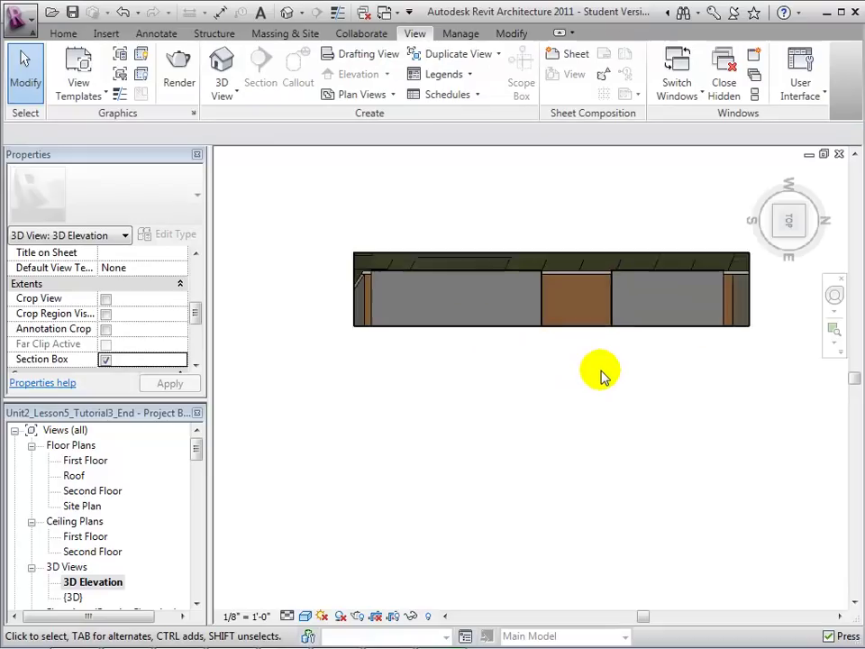
scroll(604, 377, "up", 1)
Step: View the sectioned model from the RIGHT face, then open the default {3D} view
mouse_move(790, 236)
left_mouse_down()
mouse_move(782, 212)
mouse_move(770, 208)
mouse_move(767, 157)
left_mouse_up()
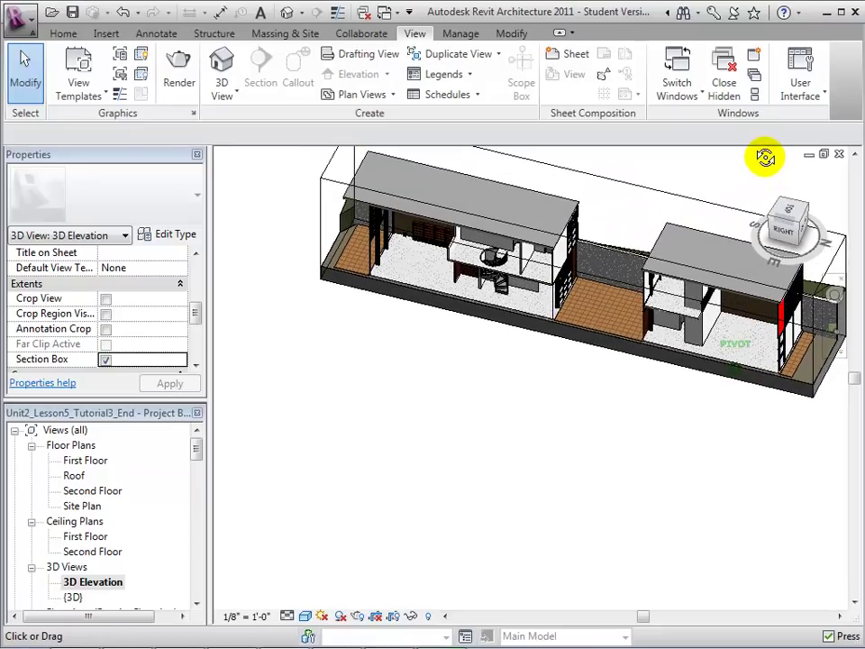
mouse_move(761, 195)
middle_mouse_down()
mouse_move(708, 240)
mouse_move(712, 275)
middle_mouse_up()
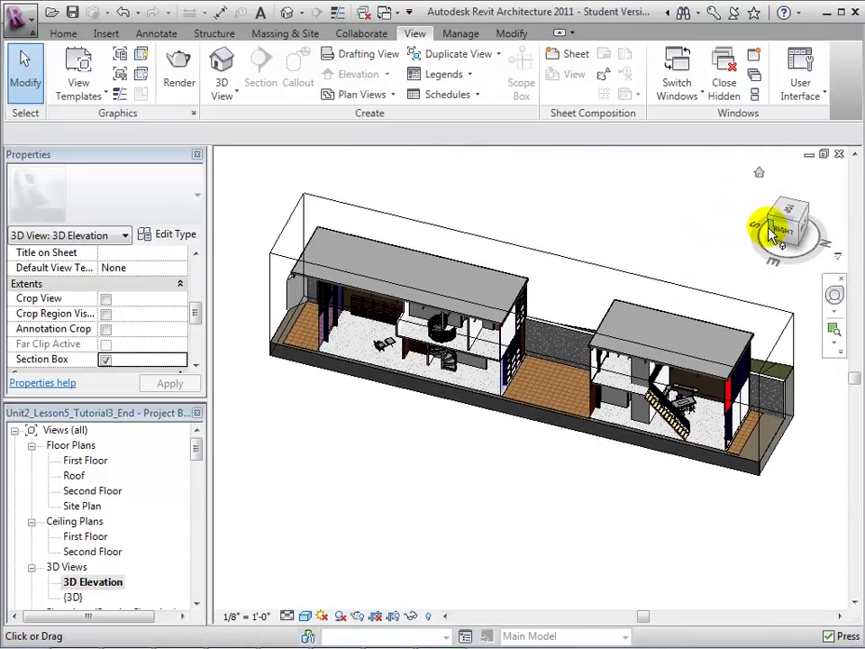
left_click(789, 234)
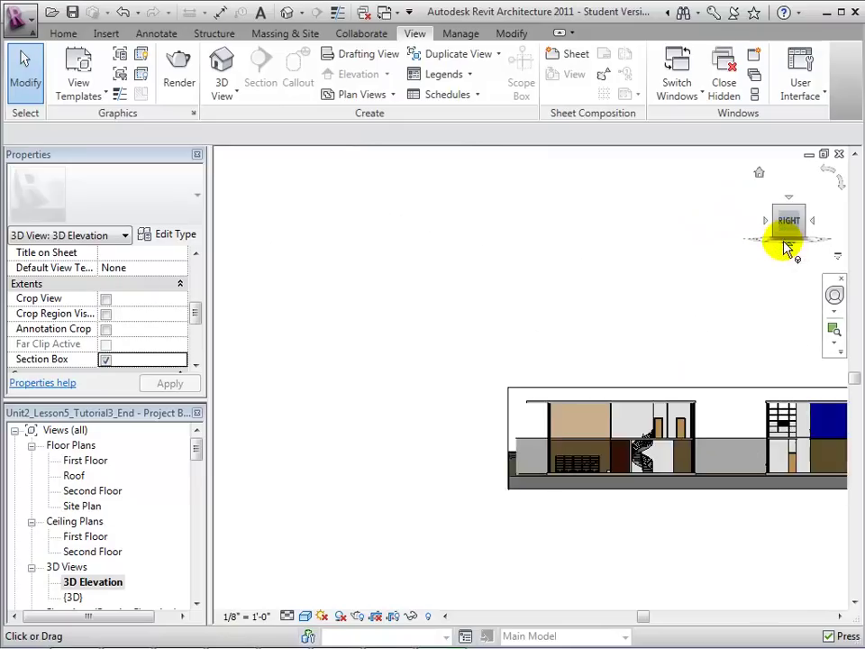
scroll(666, 311, "up", 2)
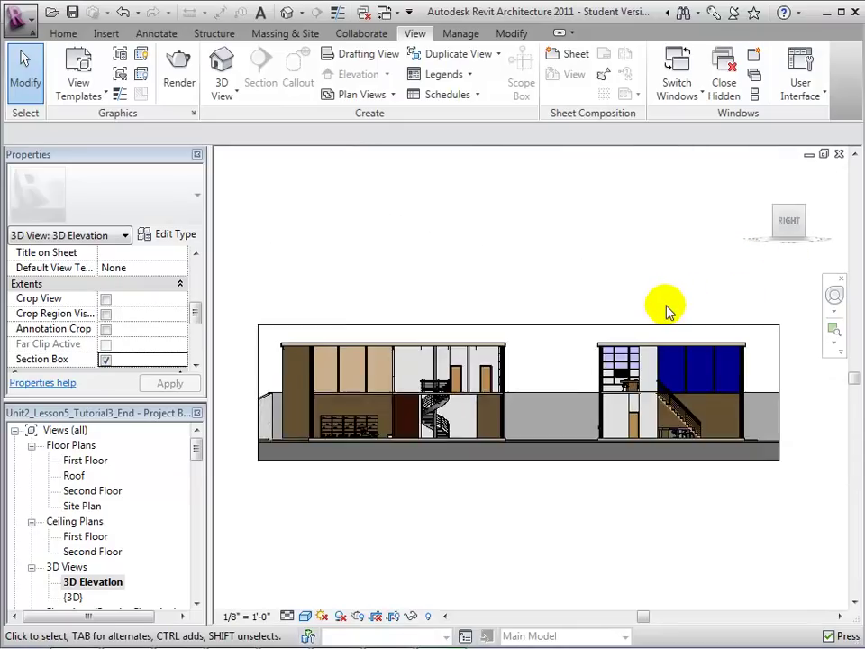
scroll(667, 311, "up", 2)
middle_click_drag(631, 318, 712, 319)
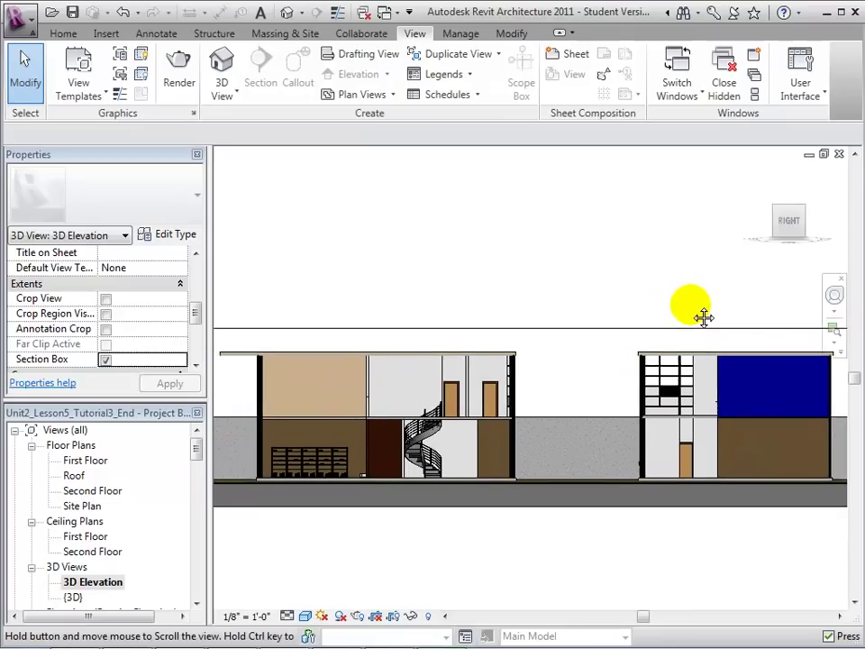
double_click(71, 597)
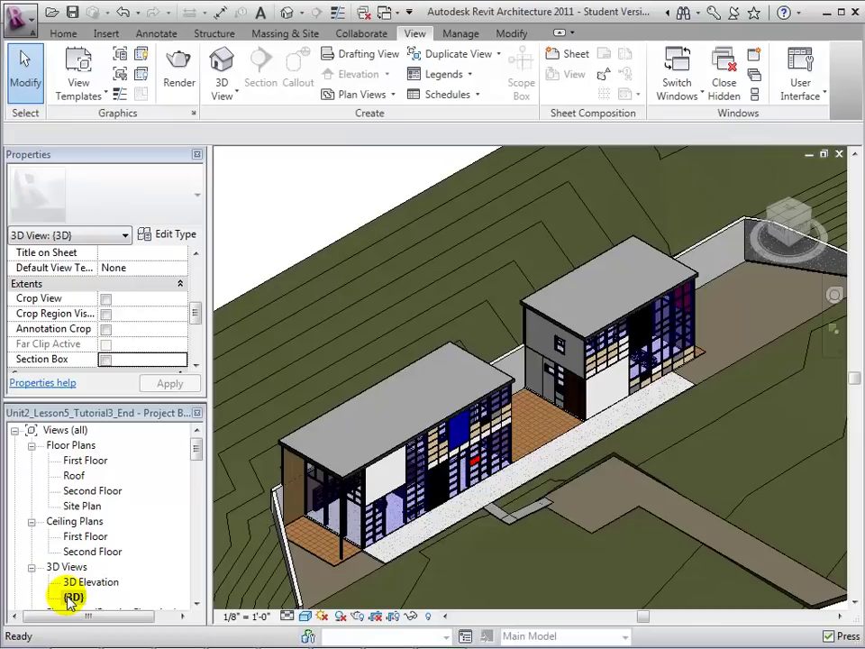
Step: Duplicate the {3D} view and rename the copy '3D Plan'
right_click(71, 598)
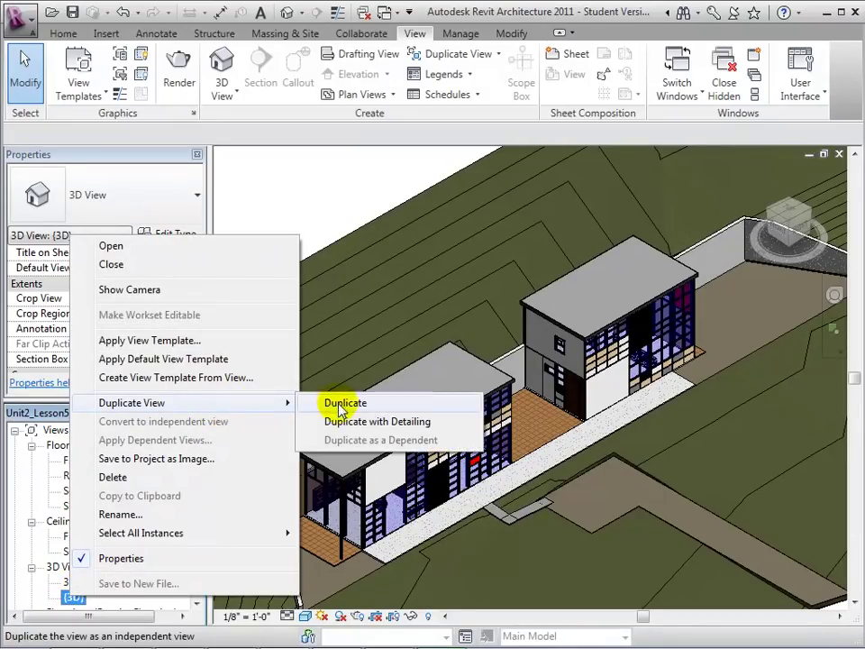
mouse_move(131, 402)
left_click(333, 403)
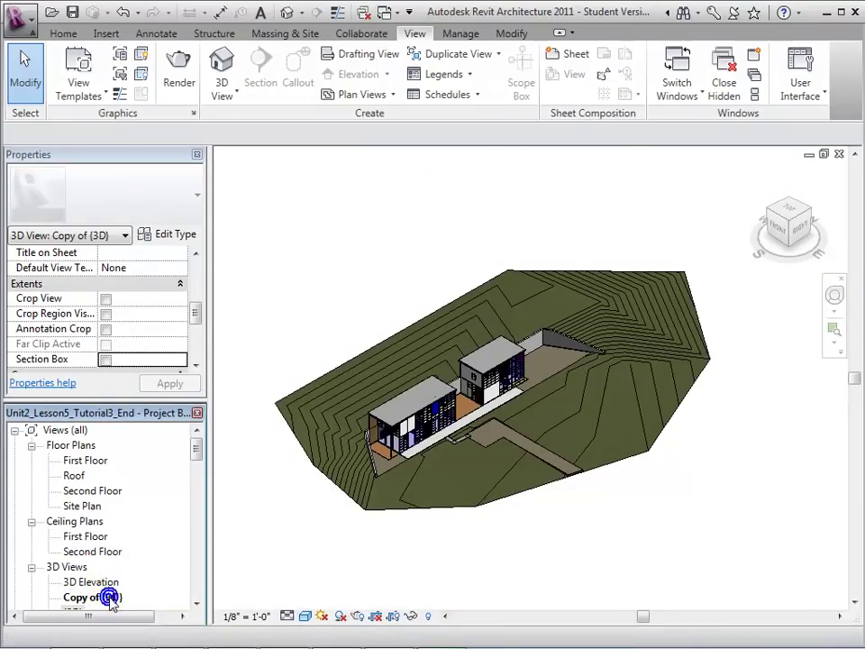
right_click(111, 600)
left_click(159, 514)
type("3D Plan")
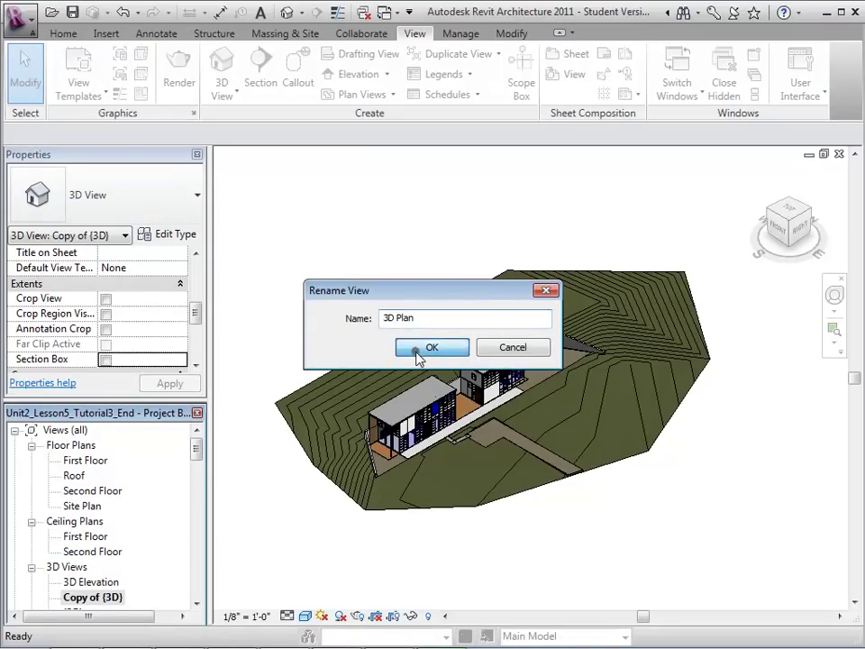
left_click(418, 348)
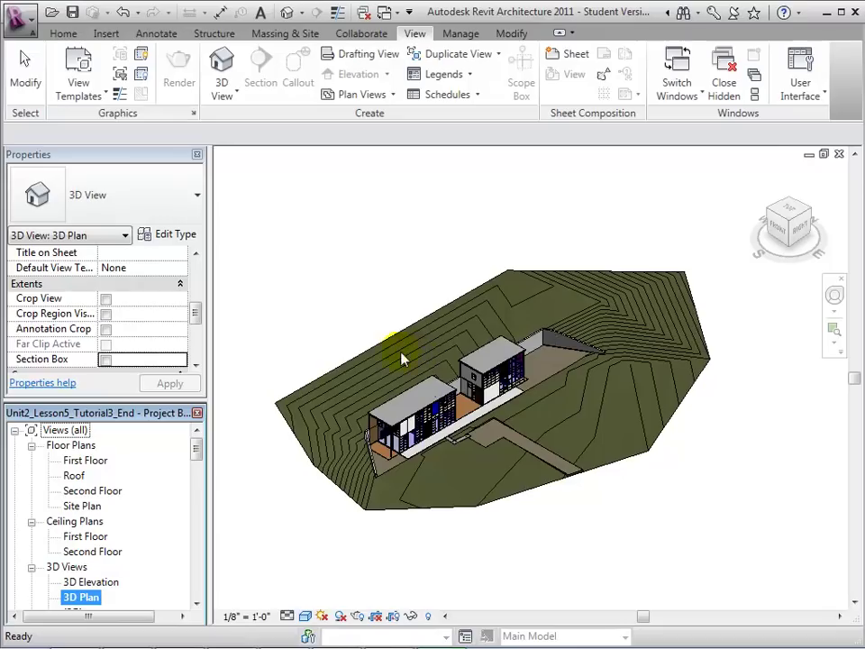
Step: Turn on the section box and, in FRONT view, lower its top and pull in its right side
left_click(108, 360)
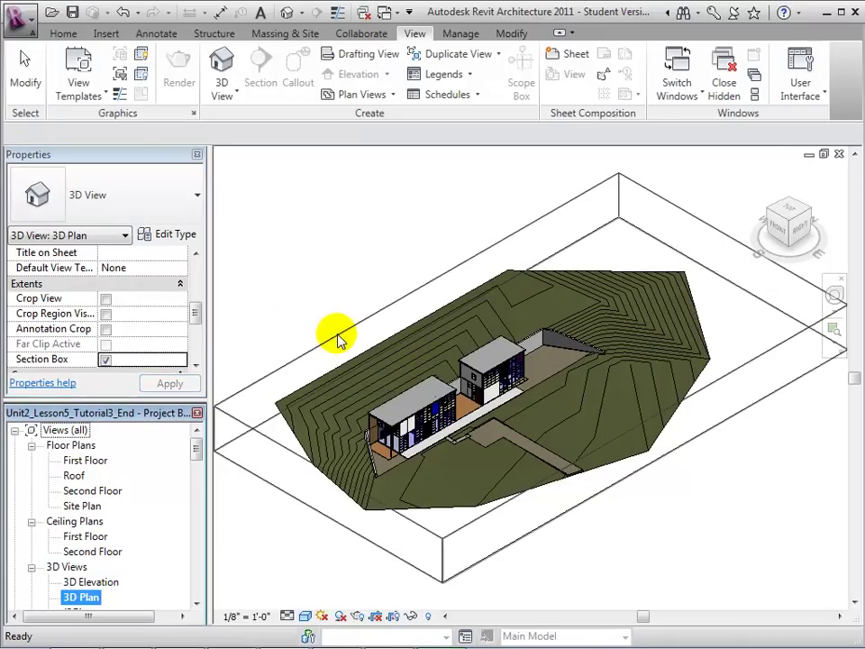
left_click(338, 340)
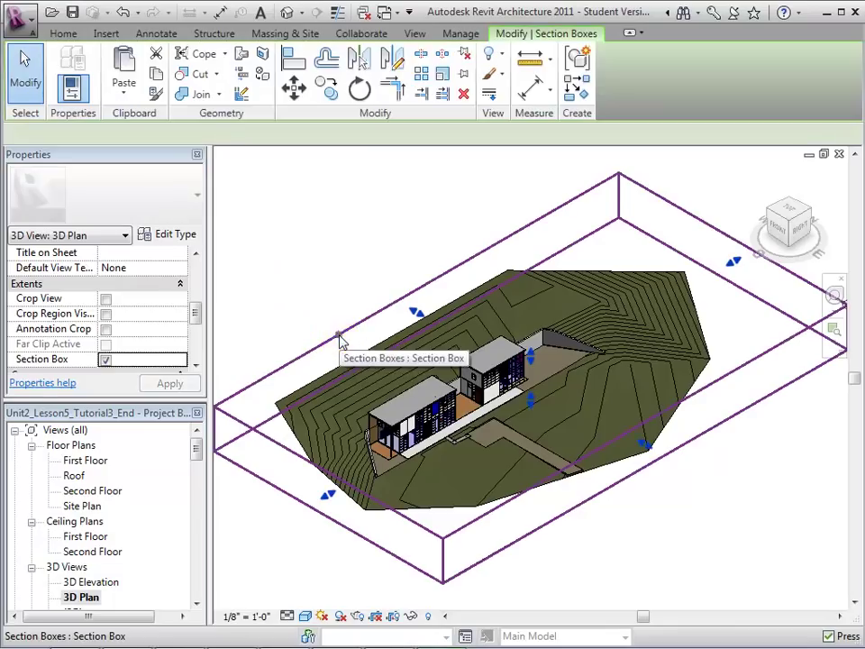
left_click(782, 232)
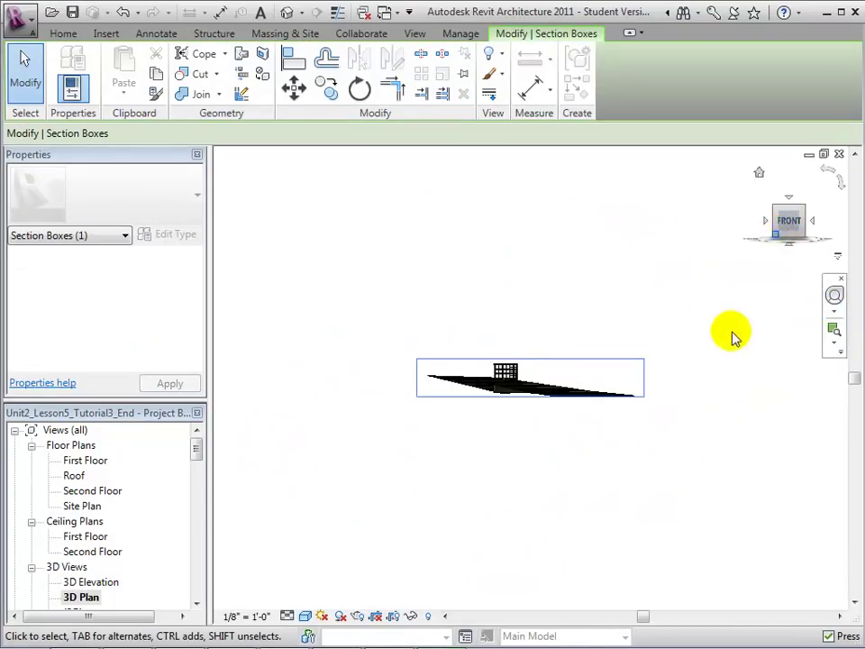
scroll(502, 448, "up", 3)
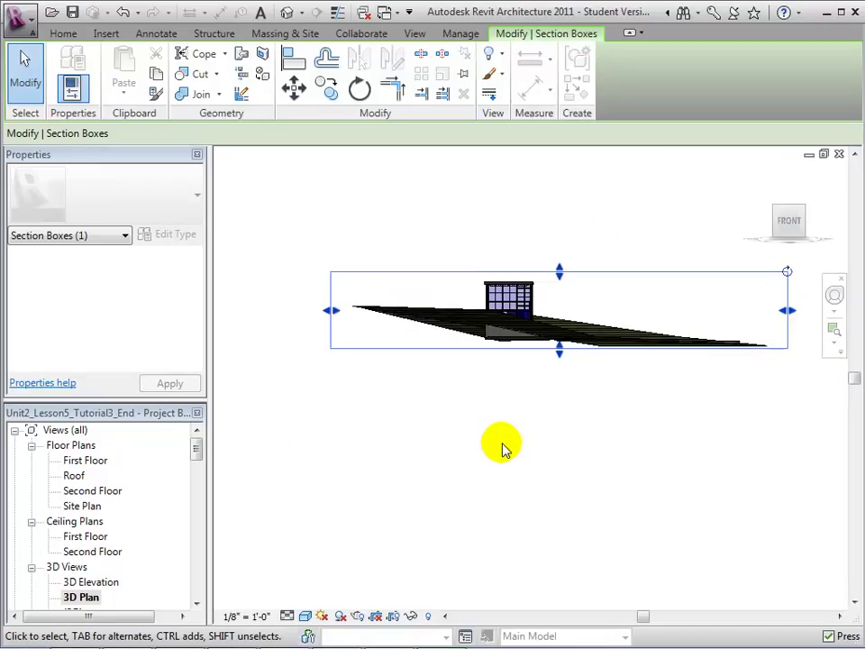
middle_click_drag(515, 458, 538, 521)
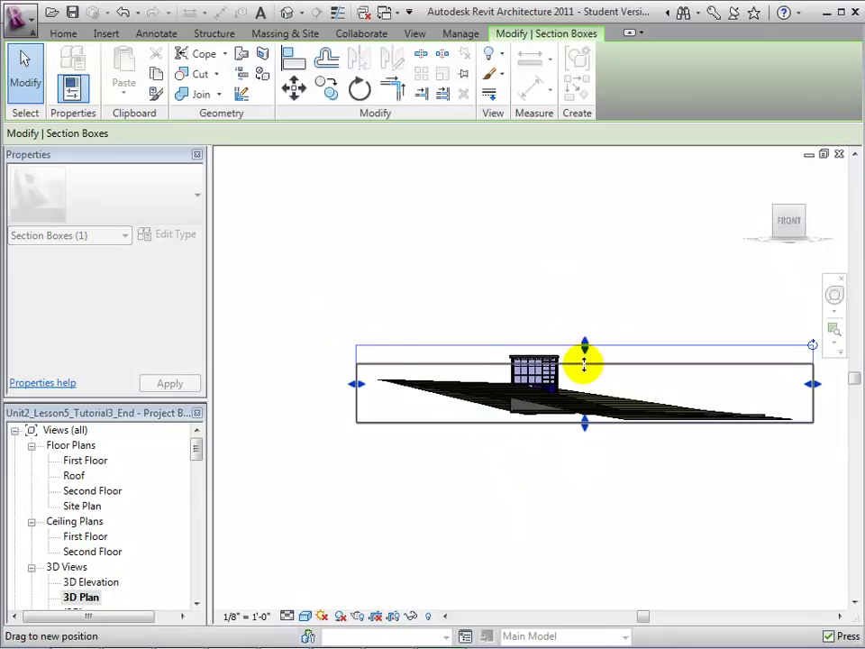
left_click_drag(583, 350, 647, 370)
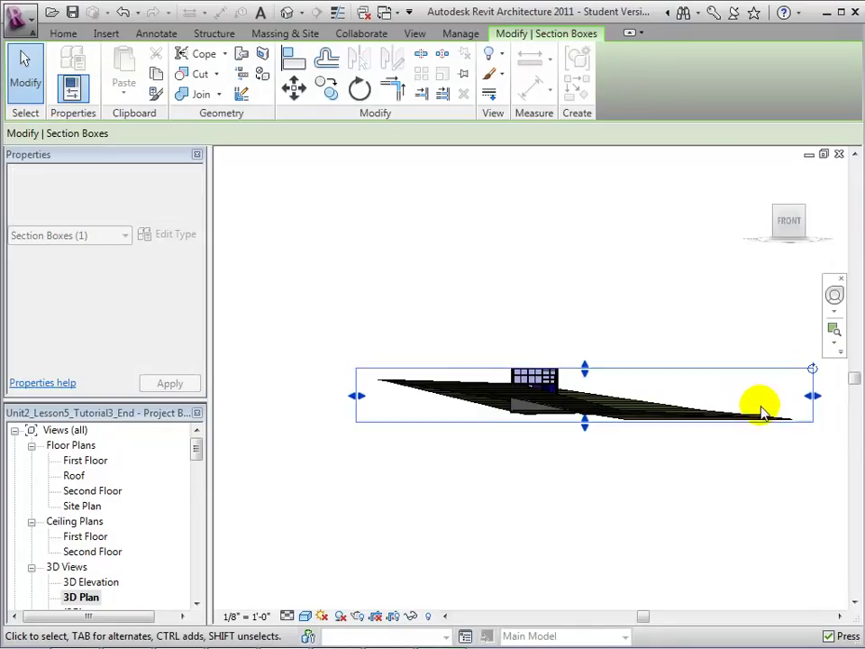
scroll(762, 411, "up", 2)
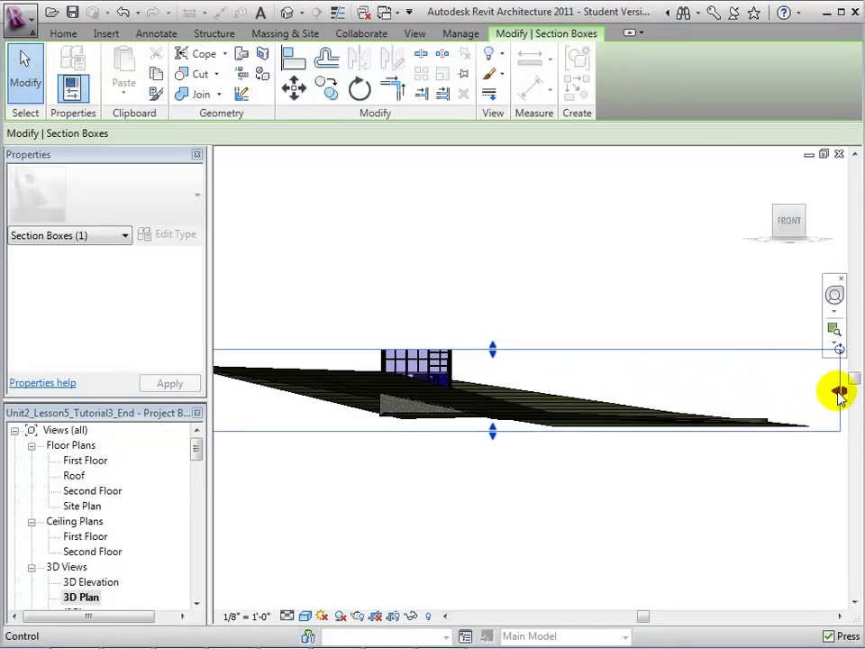
left_click_drag(839, 392, 518, 392)
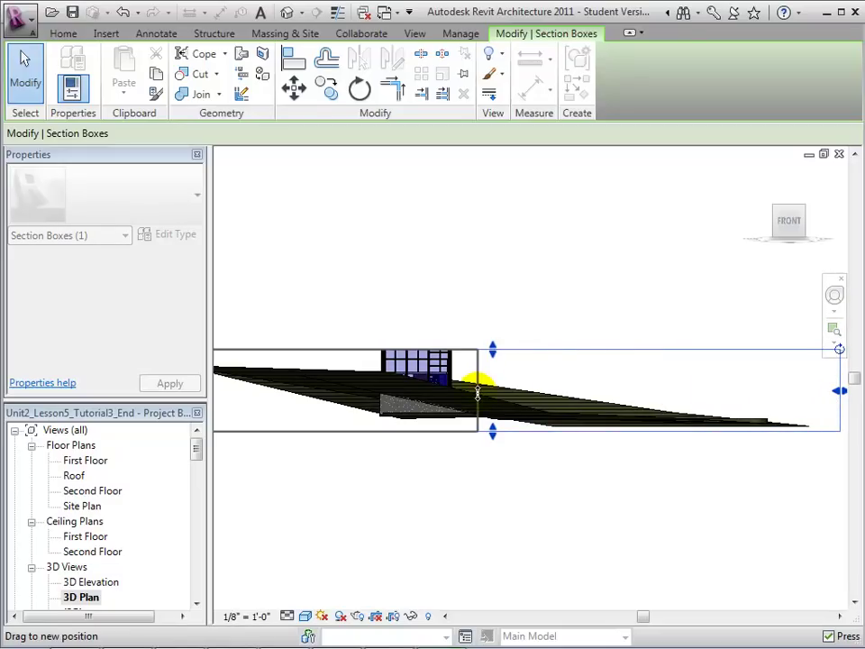
Step: Crop the section box's left side inward, deselect it, and view the house from above
middle_click_drag(411, 480, 577, 486)
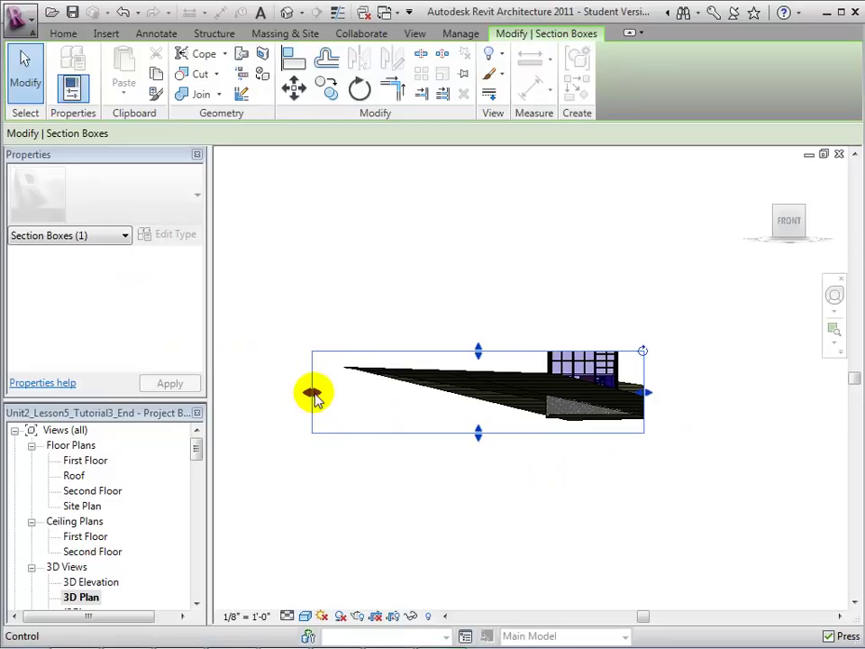
left_click_drag(314, 395, 311, 392)
left_click_drag(412, 393, 535, 407)
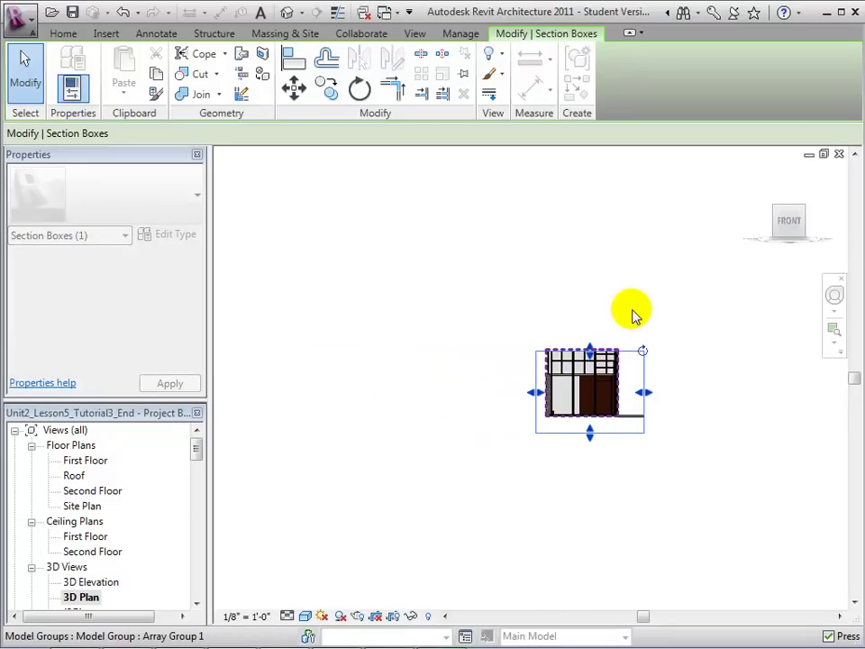
scroll(633, 310, "up", 2)
left_click(652, 286)
left_click_drag(790, 221, 760, 249)
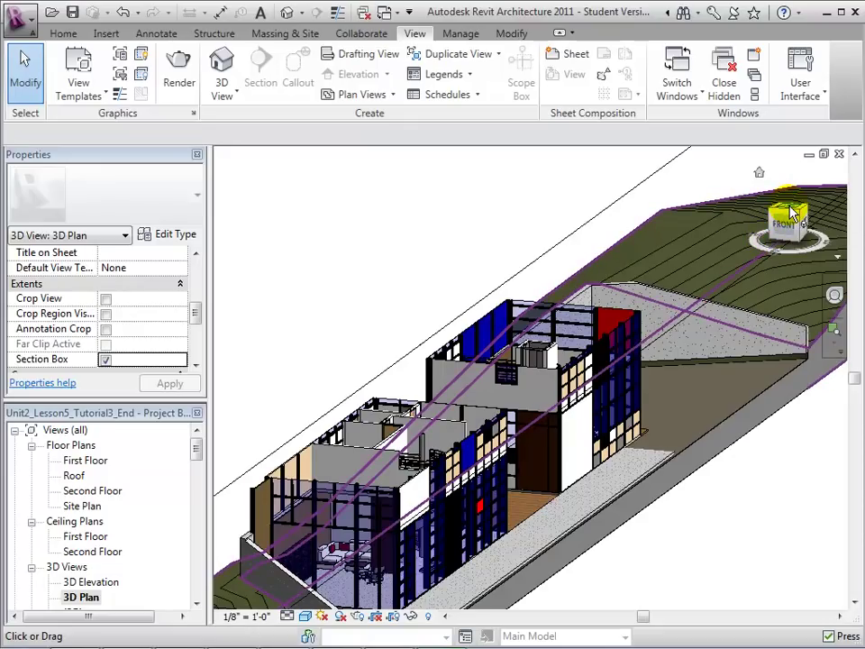
left_click(793, 213)
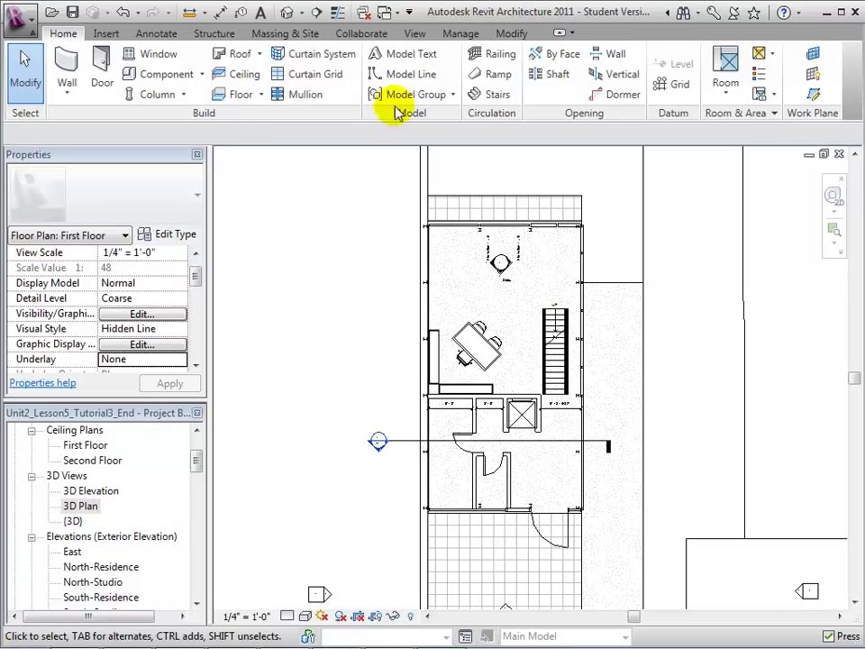
Step: Place a perspective camera from the room's corner aimed at the stairs, creating 3D View 1
left_click(410, 33)
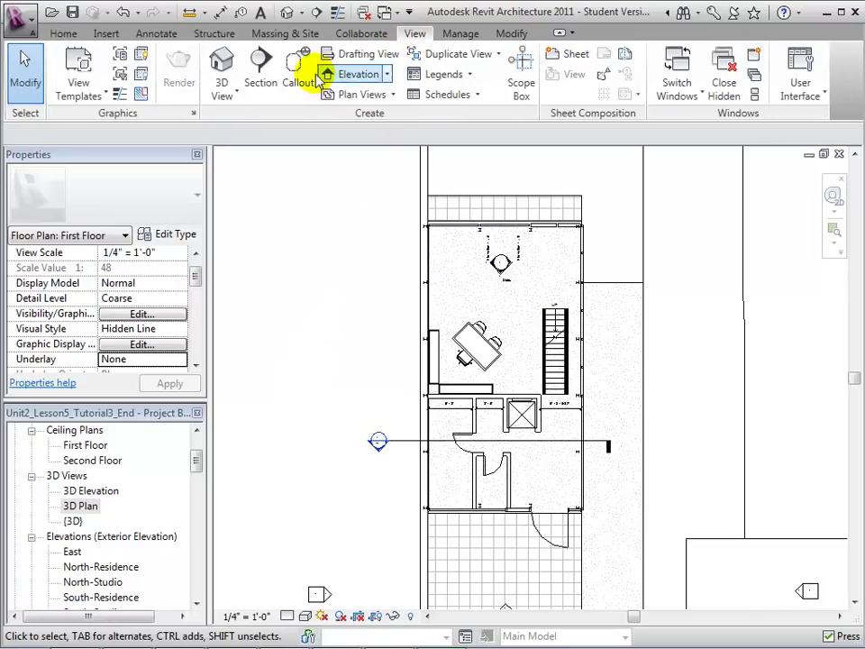
left_click(236, 96)
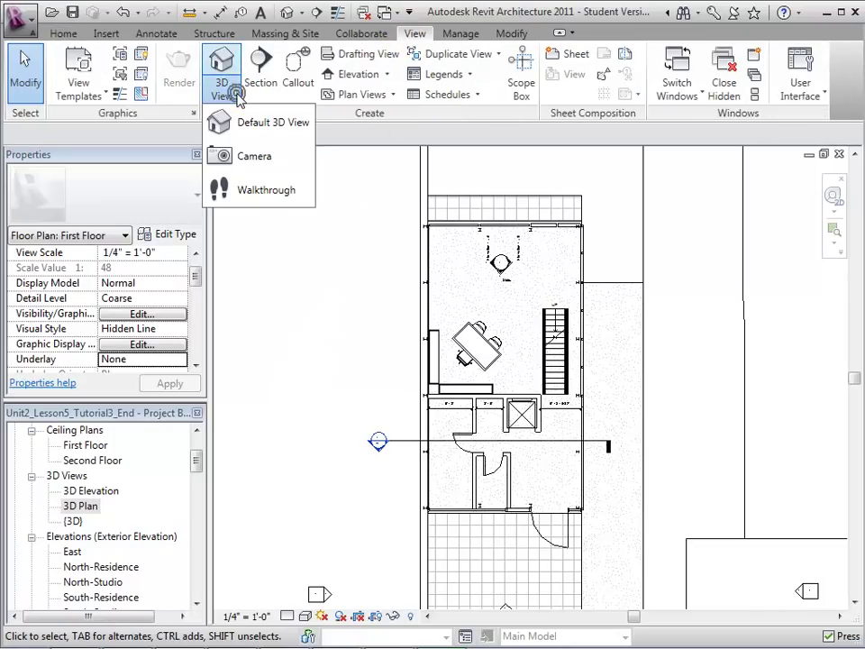
left_click(230, 155)
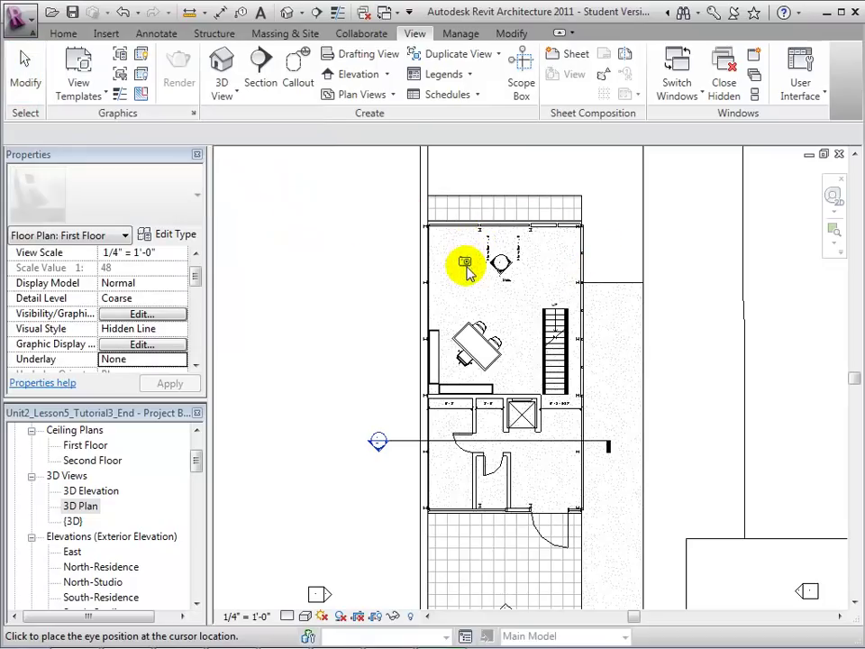
scroll(473, 249, "up", 2)
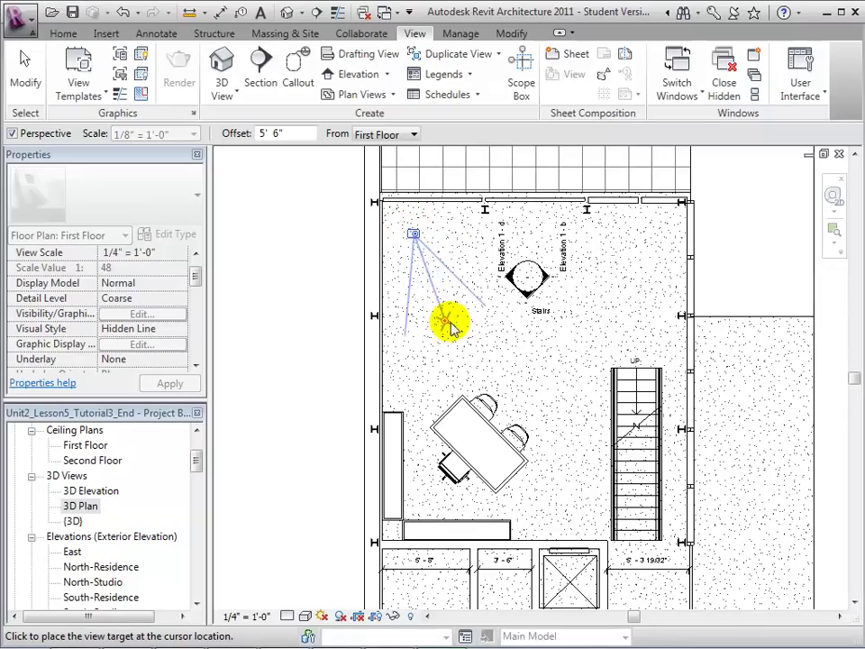
left_click(635, 470)
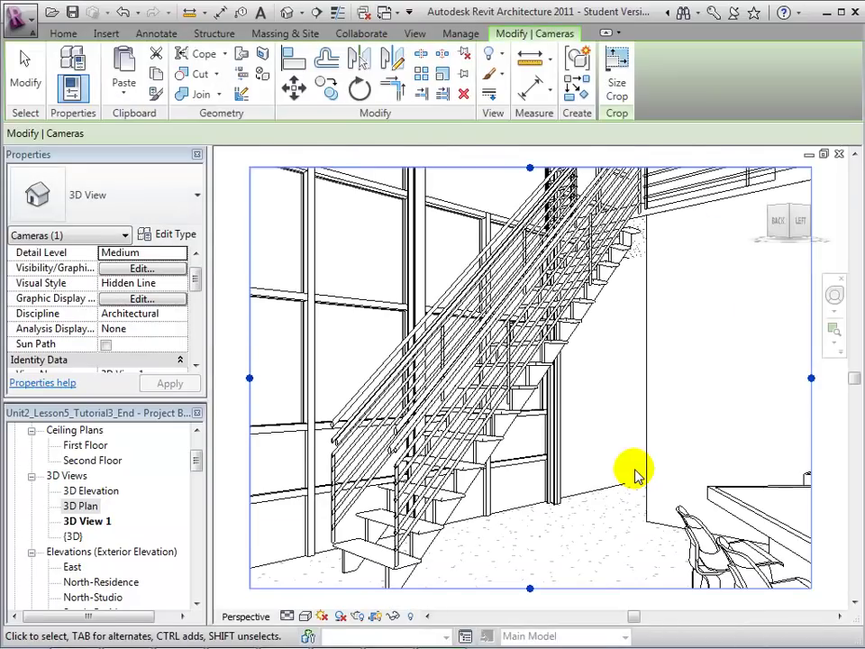
Step: Rename the 3D View 1 camera view to 'Studio Stairs'
right_click(90, 521)
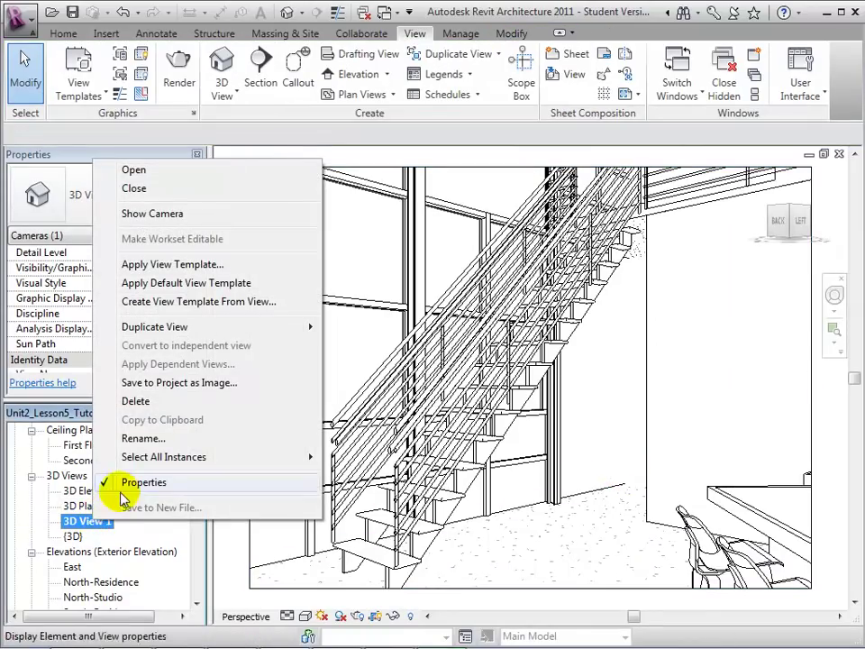
left_click(144, 438)
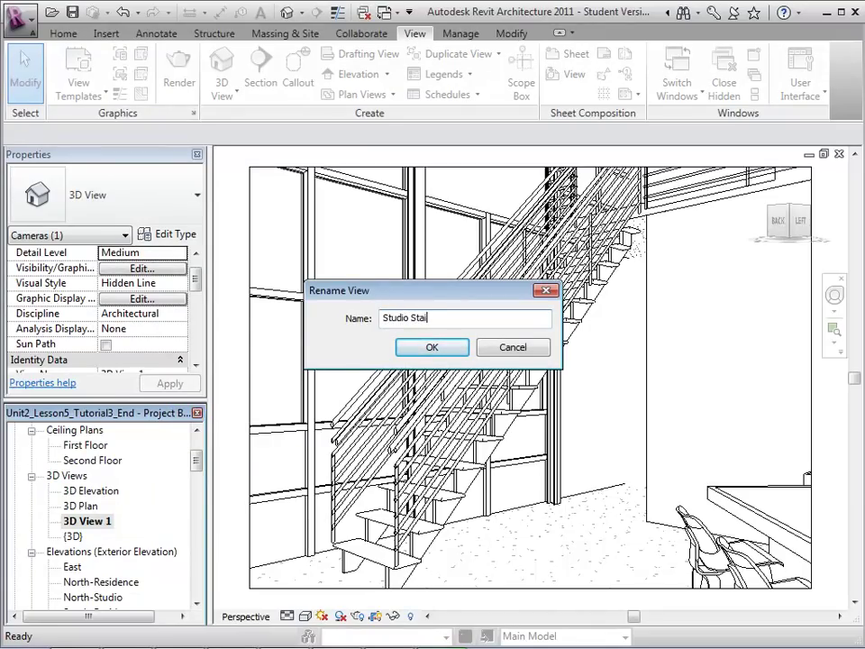
left_click(424, 347)
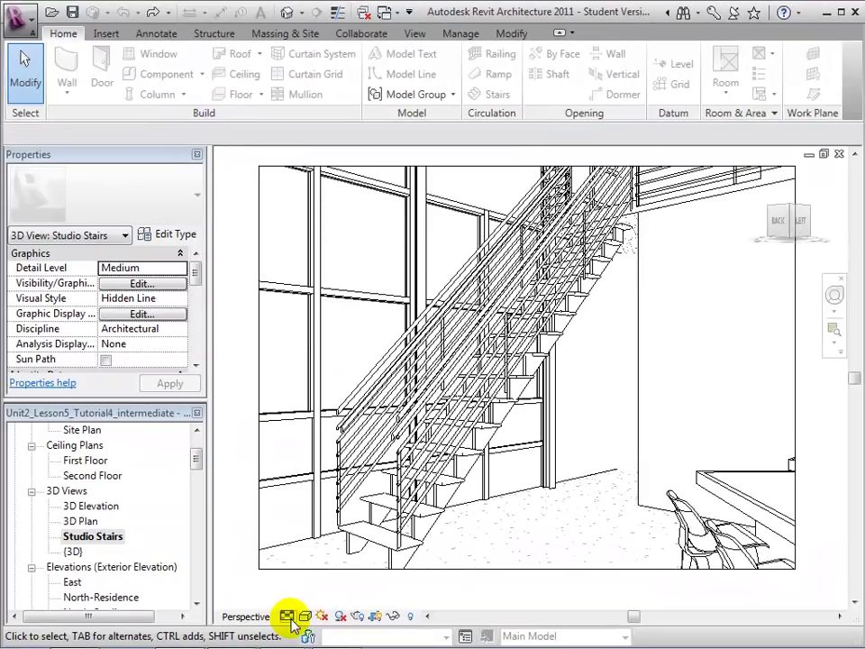
Step: Set the view's visual style to Shaded with Edges
left_click(287, 617)
left_click(304, 616)
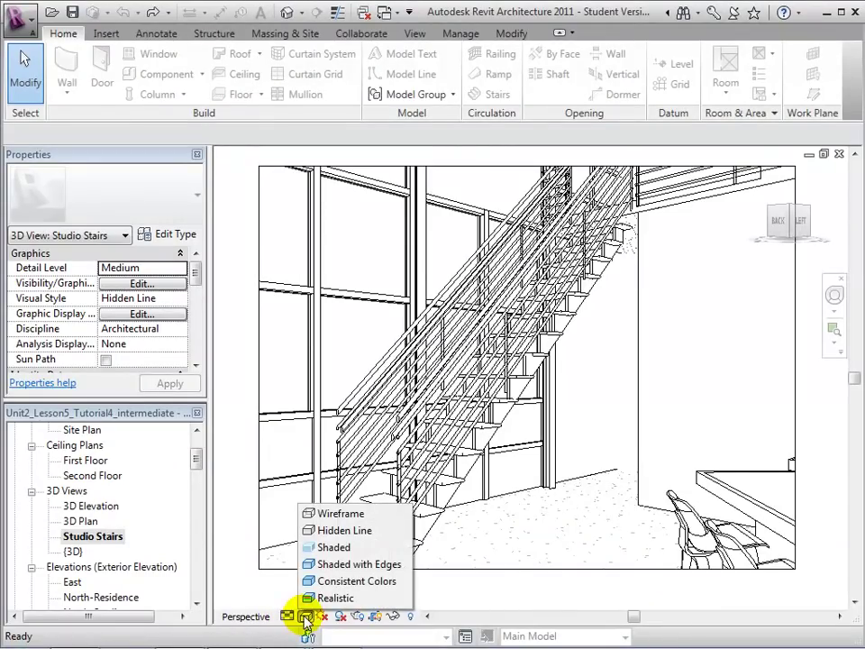
left_click(317, 564)
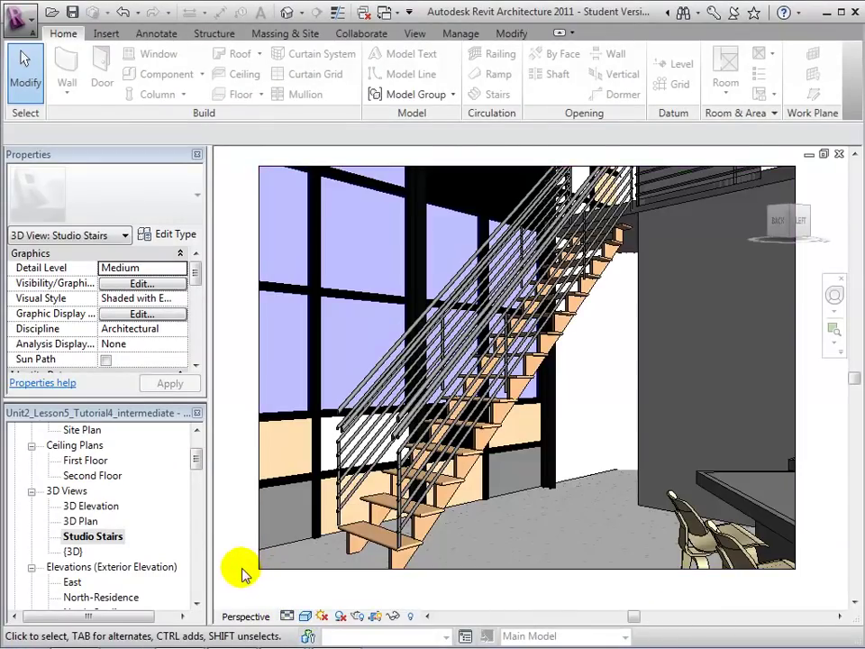
Step: Extend the crop region upward and to the right, then open the First Floor plan
left_click(250, 519)
scroll(284, 534, "down", 2)
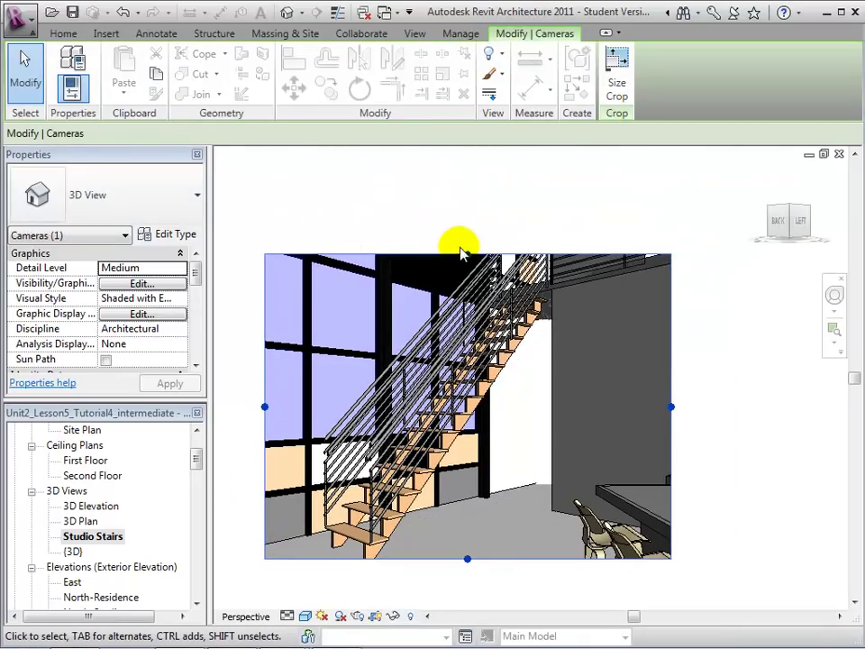
left_click_drag(466, 257, 467, 203)
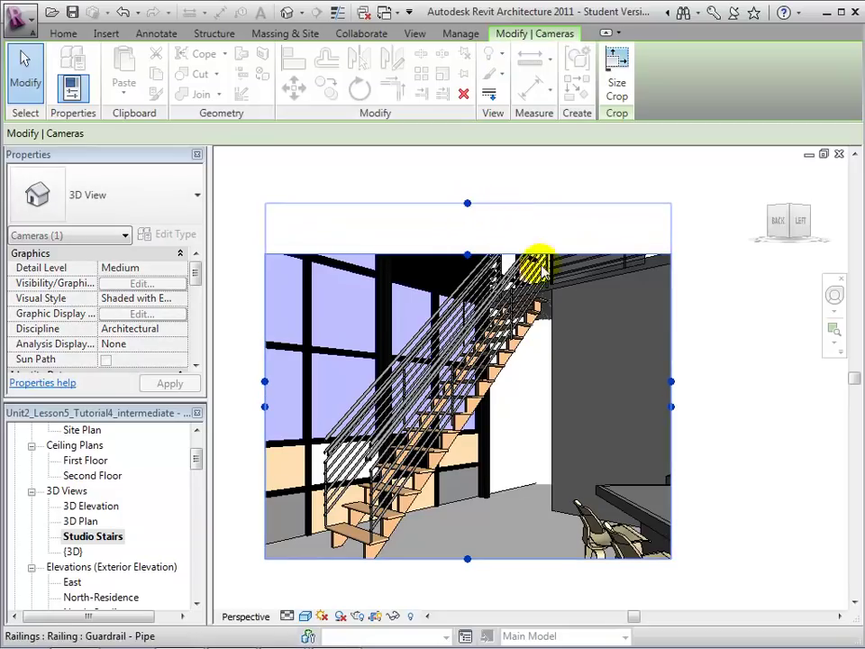
left_click_drag(670, 381, 718, 381)
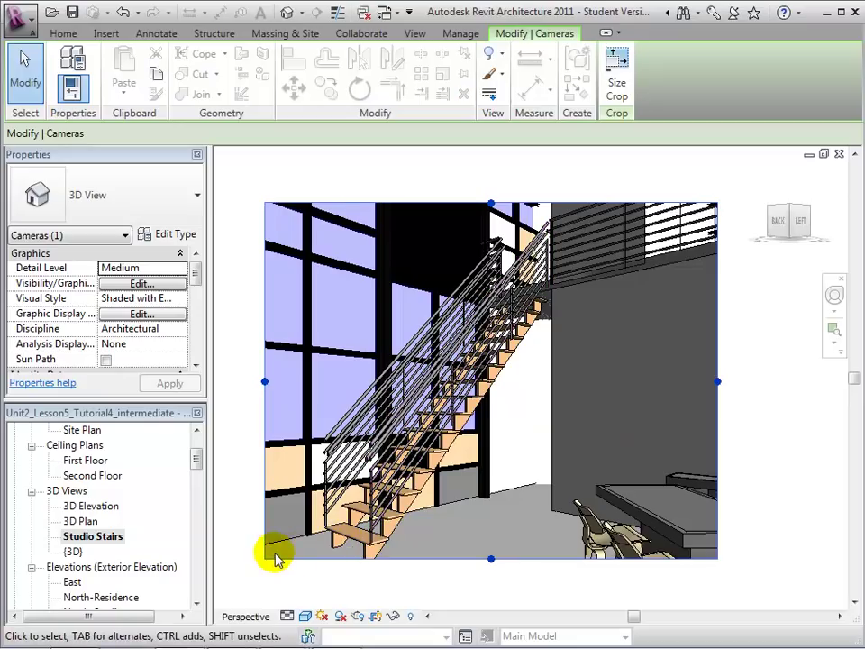
scroll(279, 554, "up", 1)
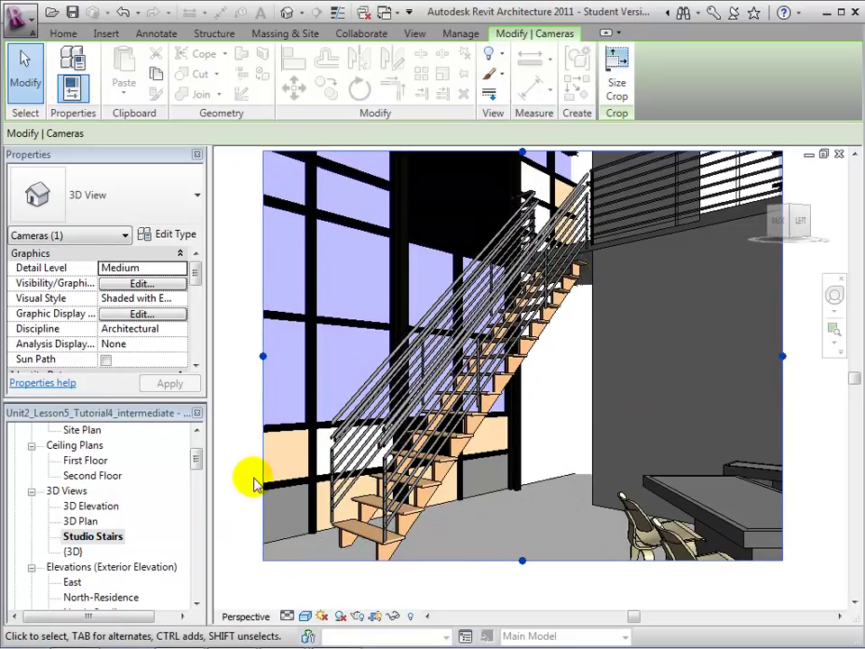
middle_click_drag(255, 484, 253, 506)
left_click(242, 506)
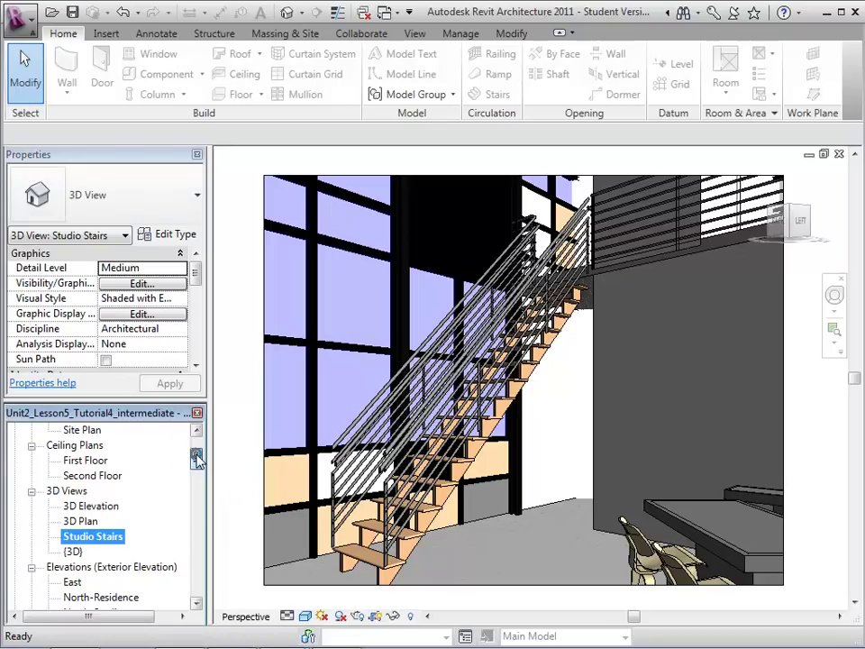
left_click_drag(197, 459, 195, 442)
double_click(105, 464)
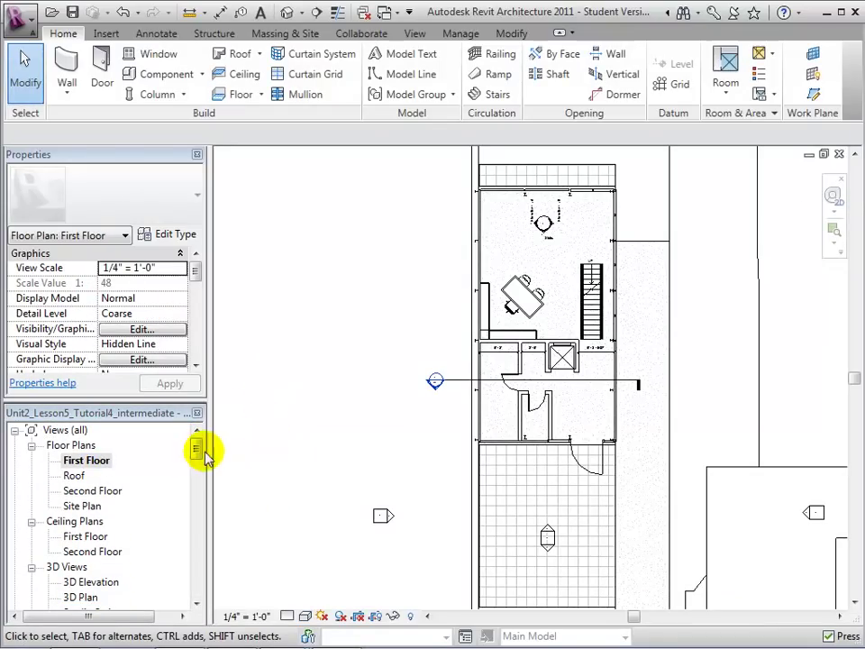
Step: Show the Studio Stairs camera in the plan and adjust its field of view and position
left_click_drag(196, 447, 195, 454)
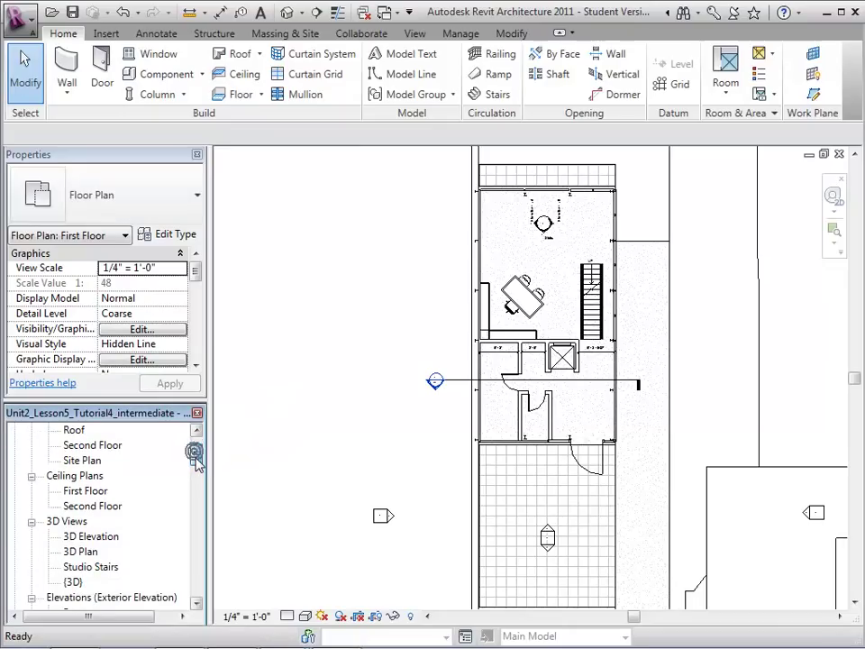
right_click(110, 571)
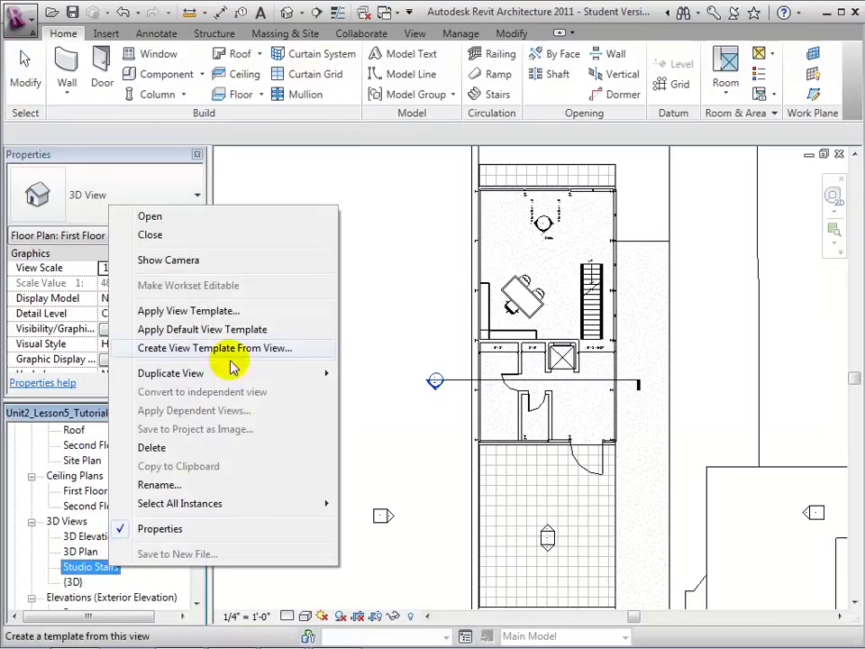
left_click(239, 268)
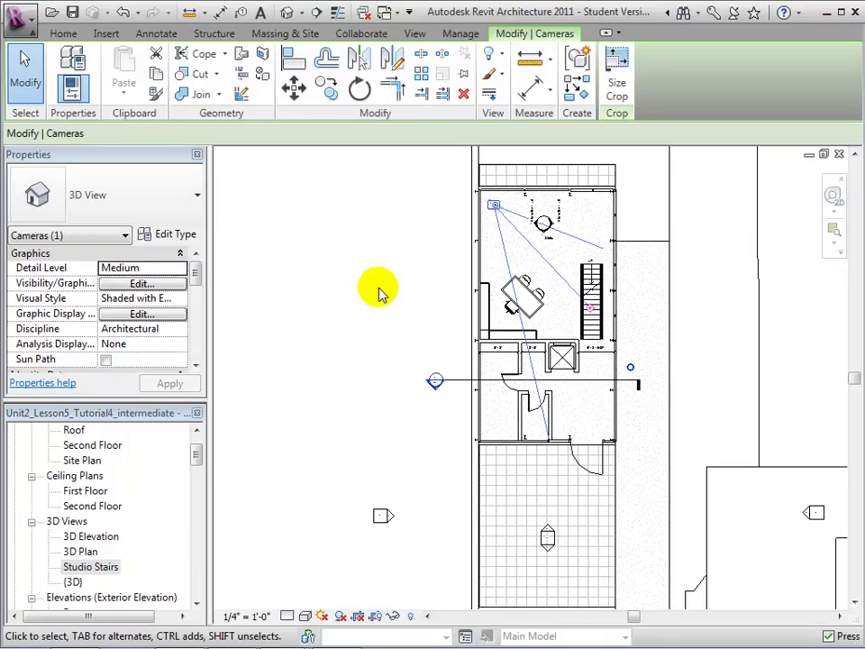
mouse_move(592, 311)
left_mouse_down()
mouse_move(554, 320)
mouse_move(574, 327)
left_mouse_up()
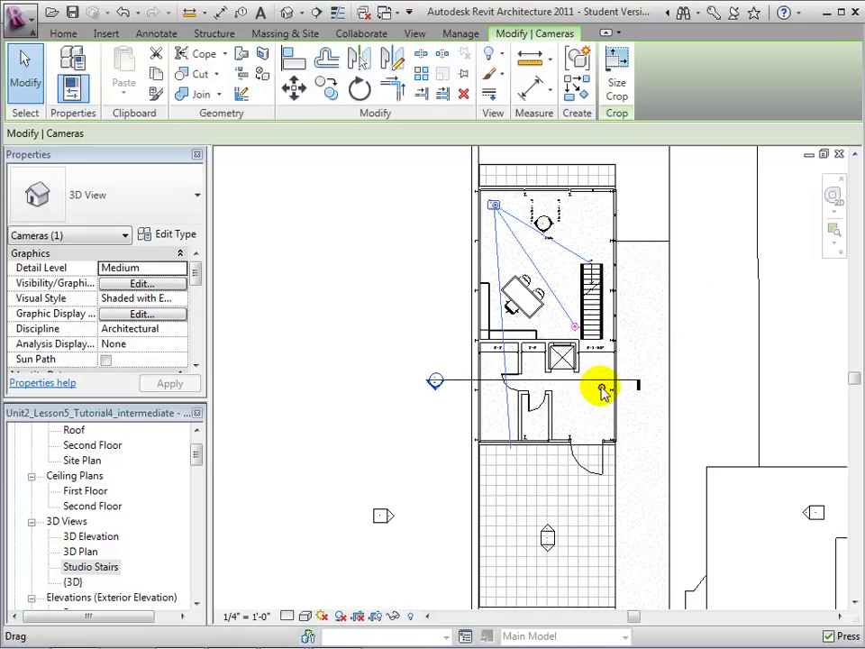
left_click_drag(602, 394, 649, 450)
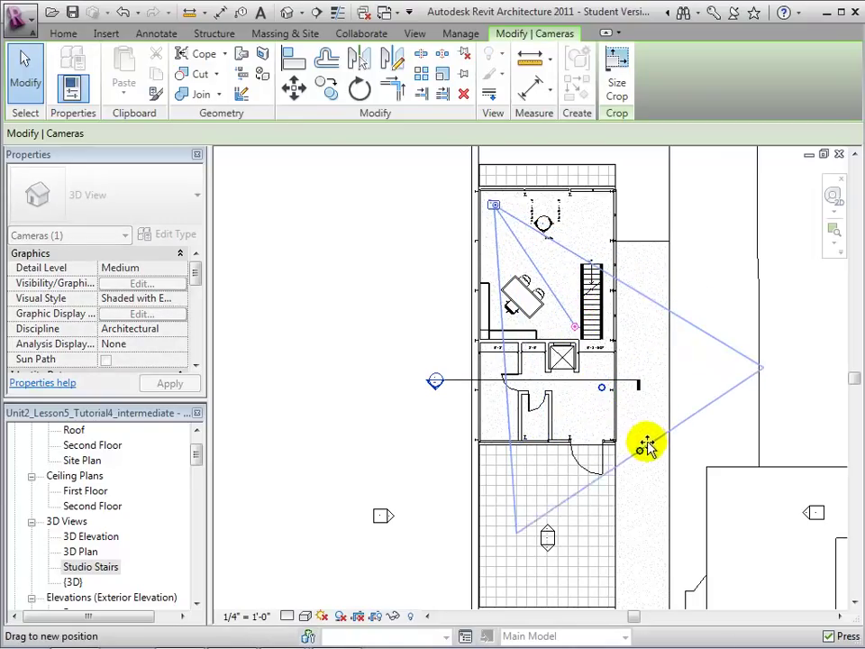
left_click_drag(649, 450, 617, 398)
mouse_move(495, 209)
left_mouse_down()
mouse_move(563, 212)
mouse_move(584, 227)
mouse_move(573, 253)
mouse_move(553, 254)
mouse_move(514, 209)
left_mouse_up()
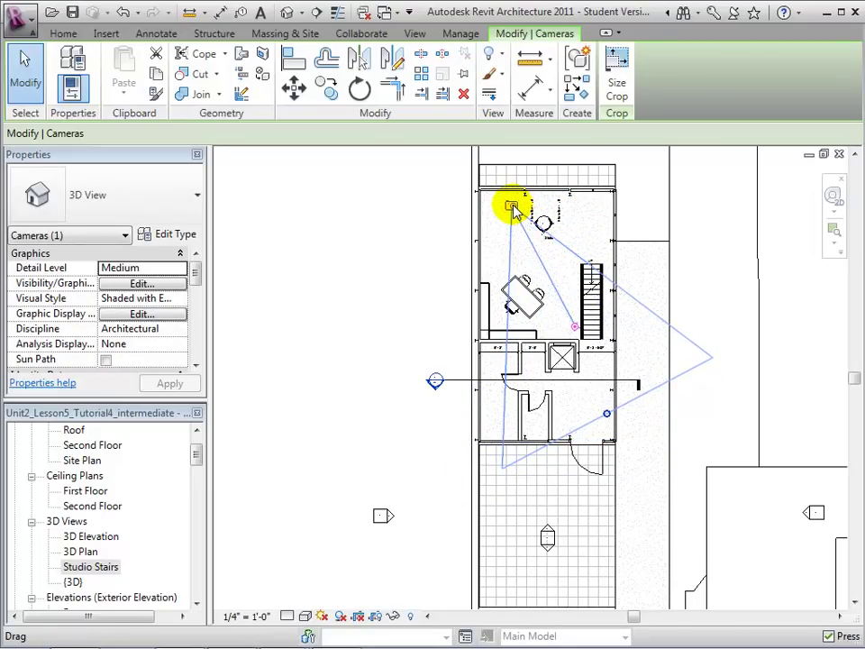
Step: Lower the camera's Eye Elevation to 1' 0" in Properties and apply it
left_click_drag(200, 278, 199, 331)
type("1 0")
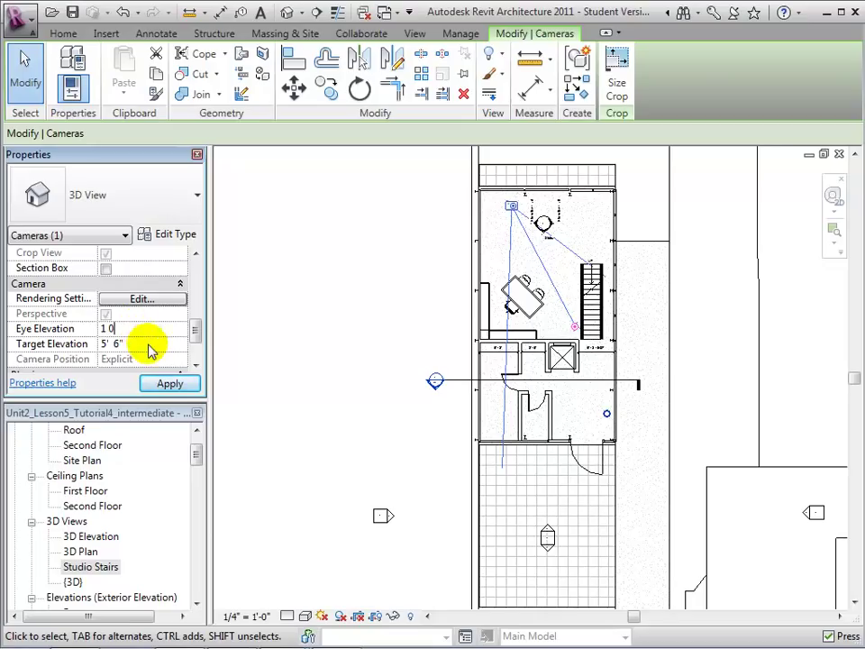
left_click(171, 386)
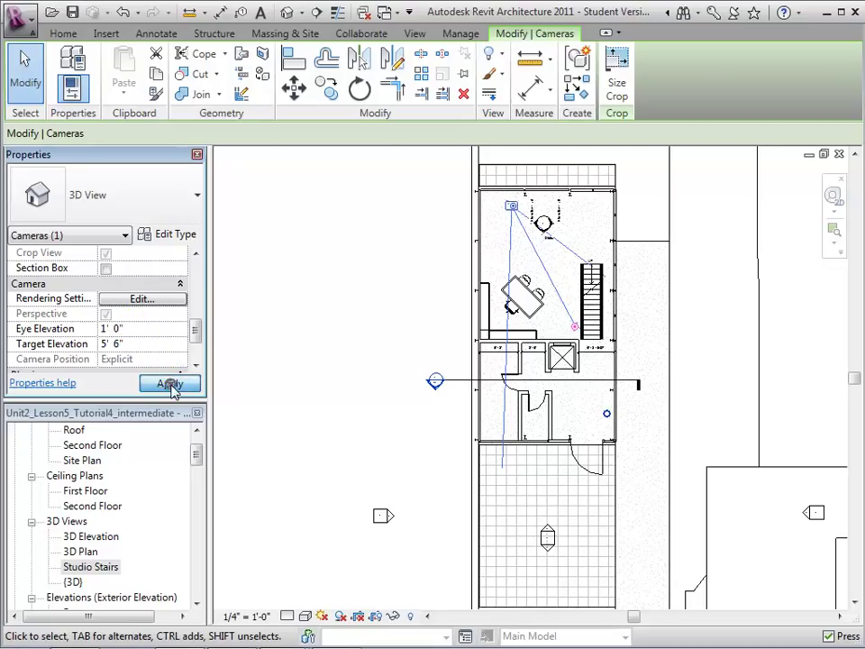
left_click(170, 384)
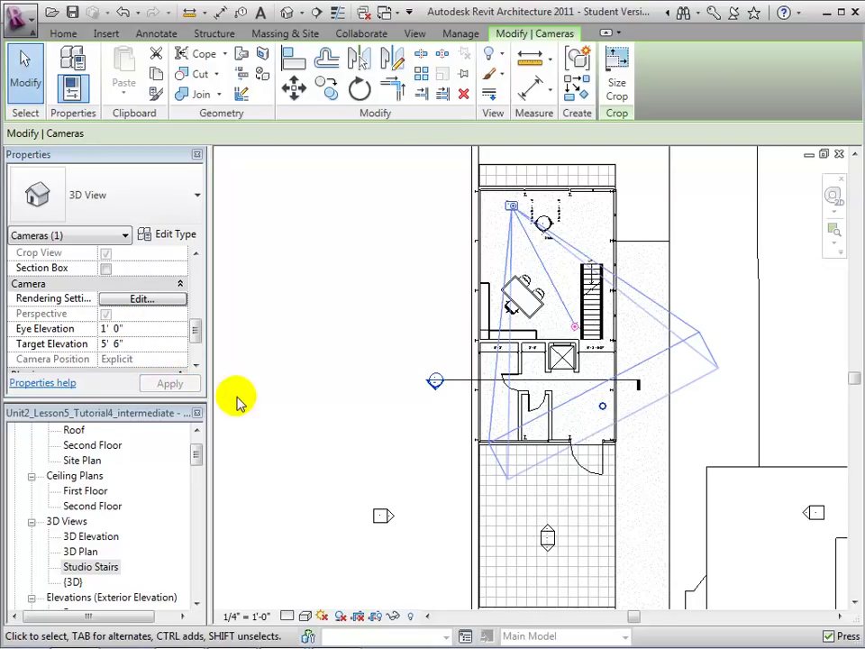
key("Escape")
left_click_drag(197, 452, 193, 458)
left_click(115, 538)
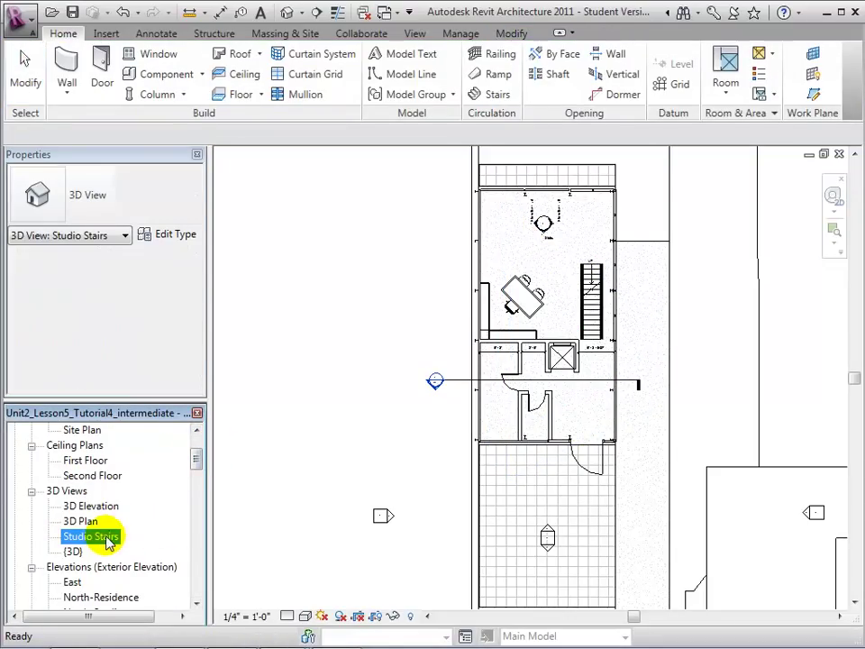
Step: Open Studio Stairs and raise the camera with the navigation wheel to eye elevation 4' 4 13/64"
double_click(106, 538)
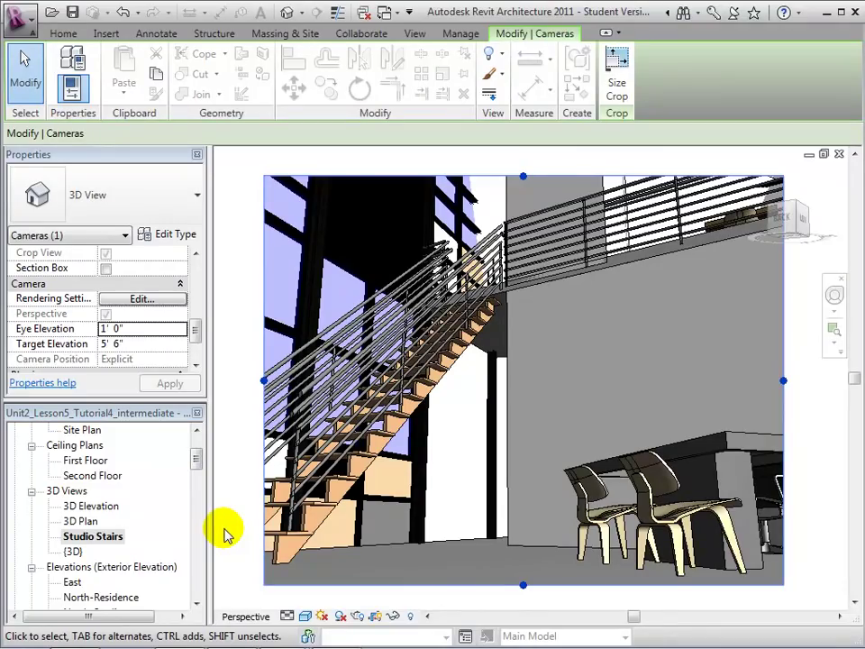
left_click(225, 533)
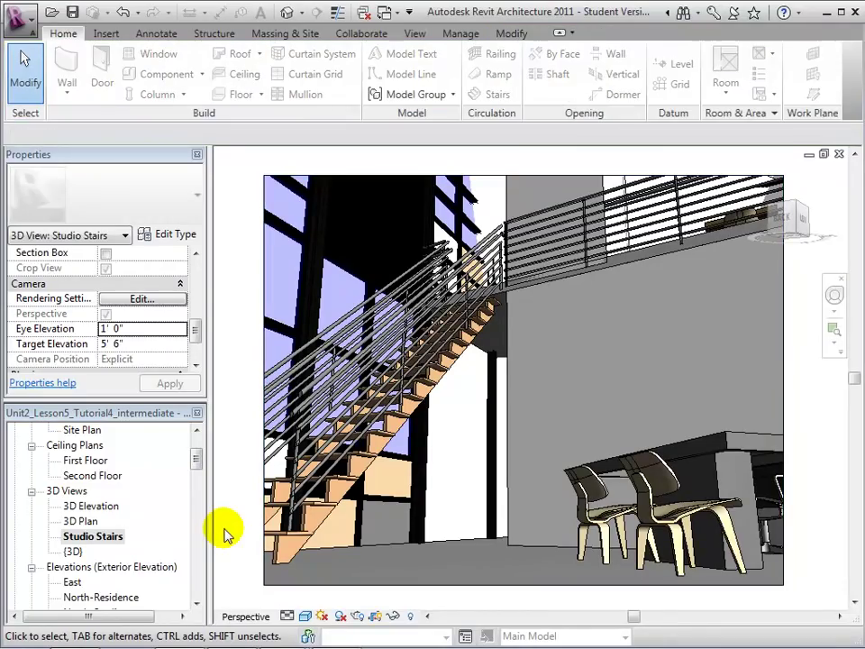
left_click(835, 295)
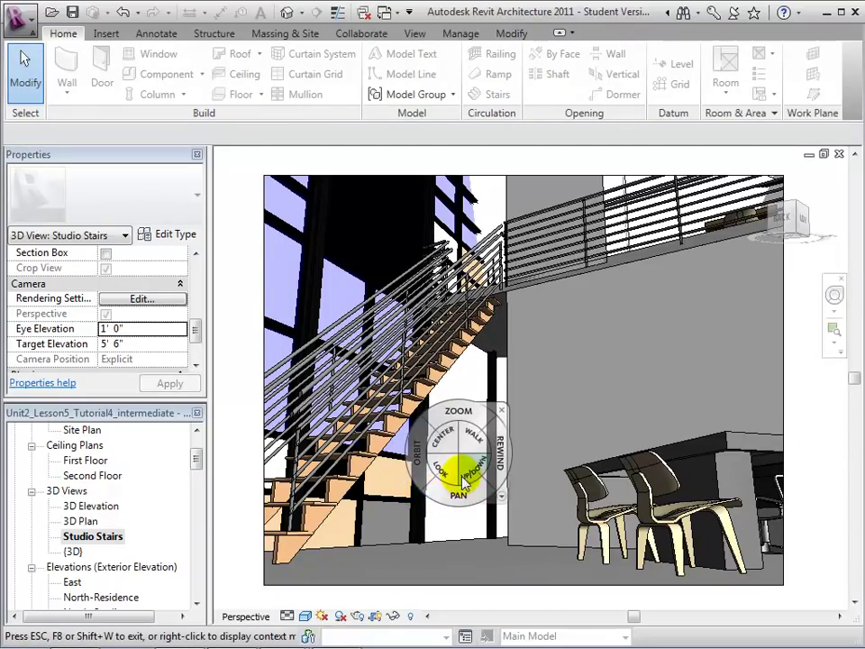
mouse_move(474, 477)
left_mouse_down()
mouse_move(483, 403)
mouse_move(446, 420)
mouse_move(456, 433)
mouse_move(513, 436)
mouse_move(508, 416)
mouse_move(483, 416)
mouse_move(460, 436)
mouse_move(421, 438)
mouse_move(407, 458)
mouse_move(408, 442)
left_mouse_up()
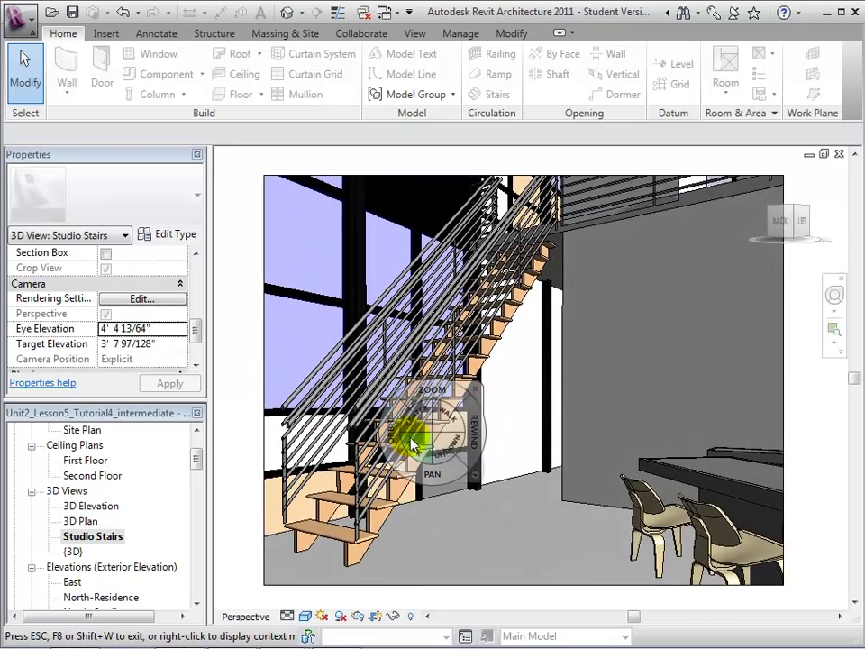